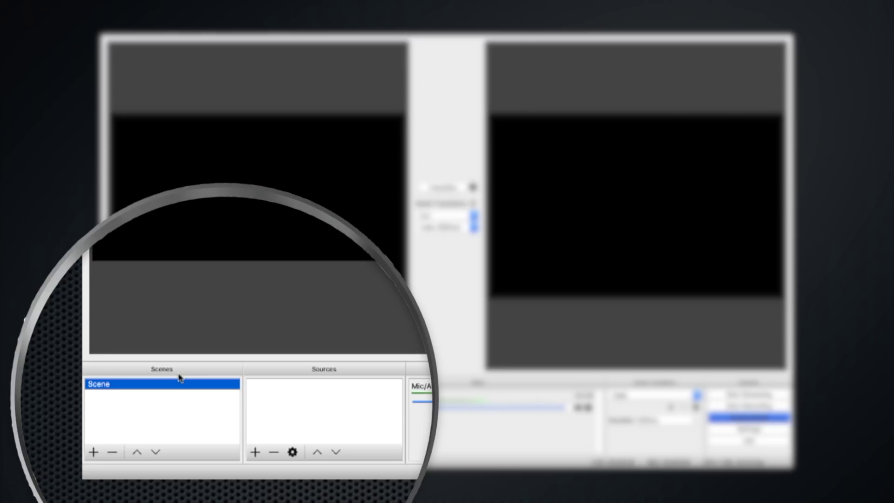
- Add five new scenes named Video, Audio, Image, Footage and Screen
click(94, 452)
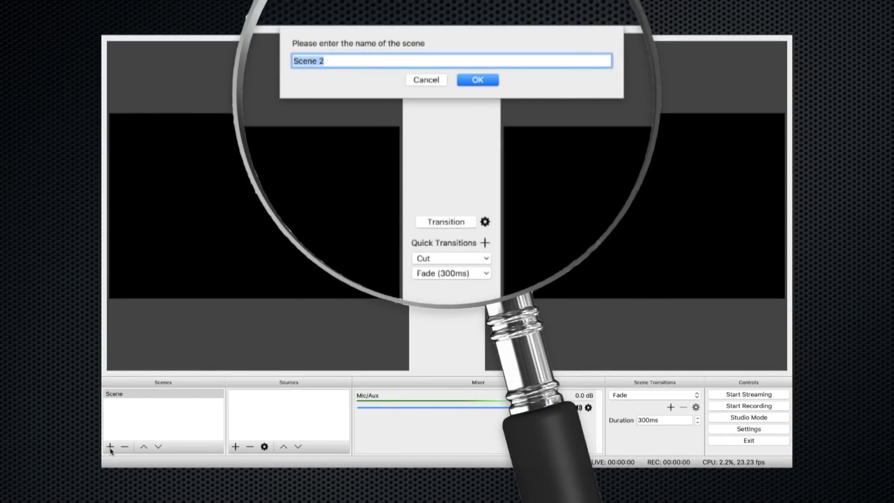
text(Video)
key(Return)
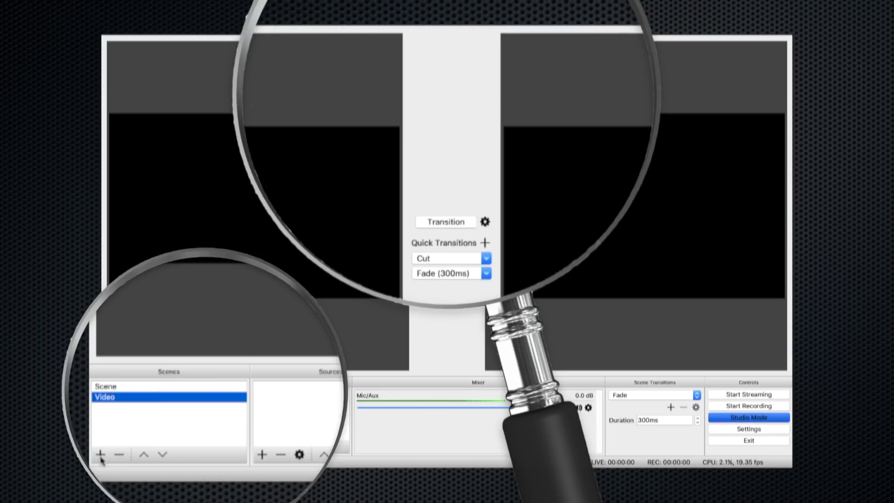
click(101, 455)
text(Audio)
key(Return)
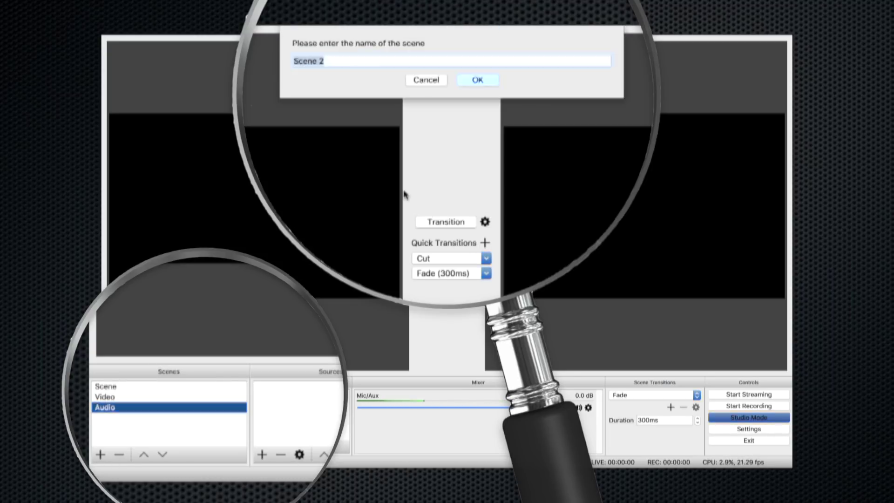
text(Image)
key(Return)
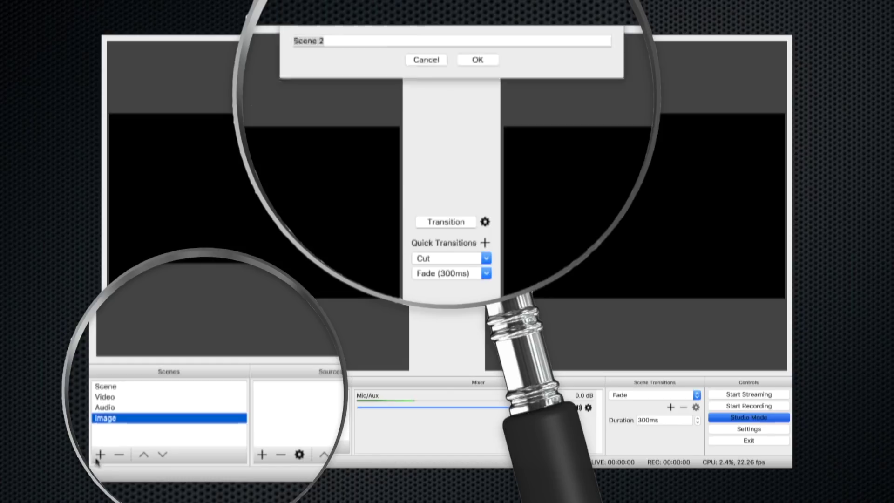
text(Footage)
key(Return)
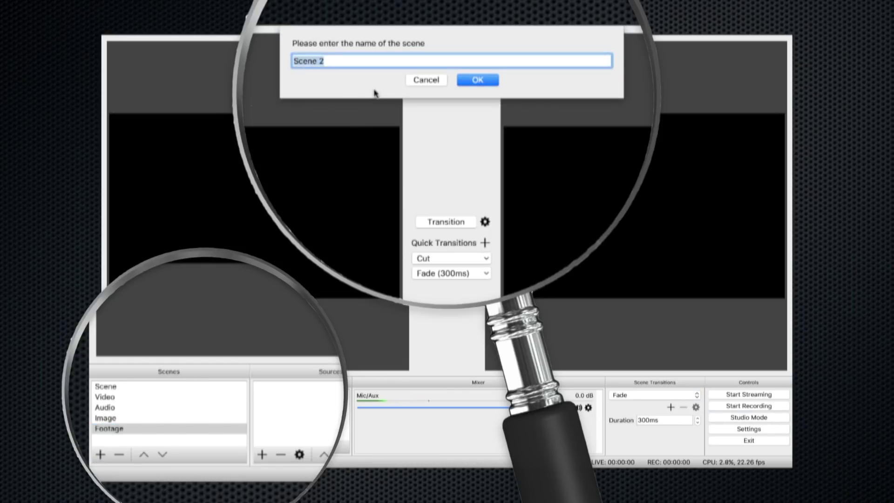
text(Screen)
key(Return)
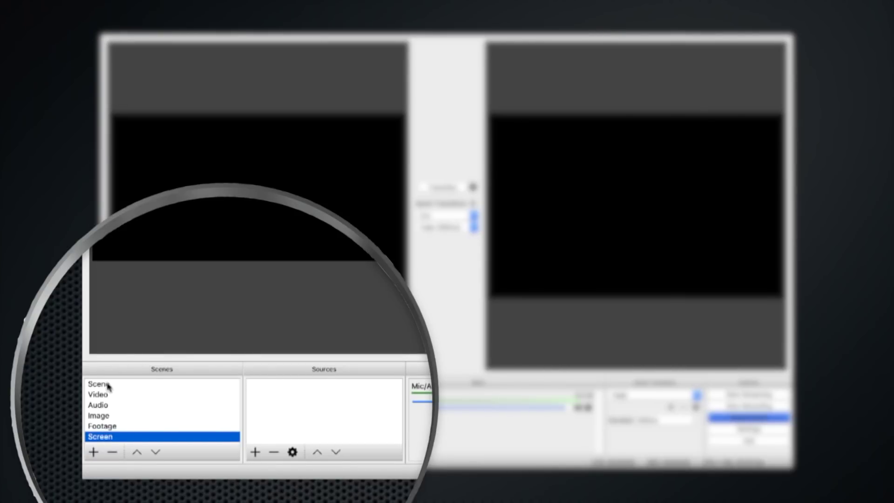
- Add a new Video Capture Device source to the Video scene, using the FaceTime HD Camera as its device
click(108, 386)
click(93, 404)
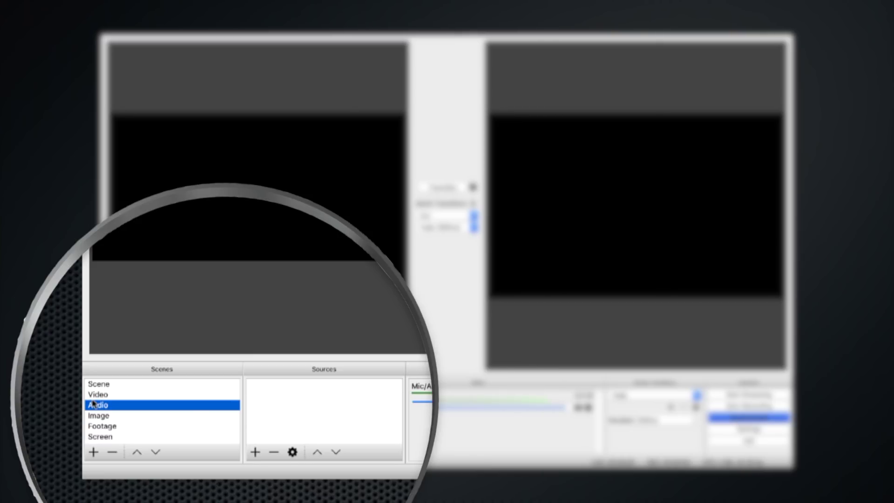
click(93, 396)
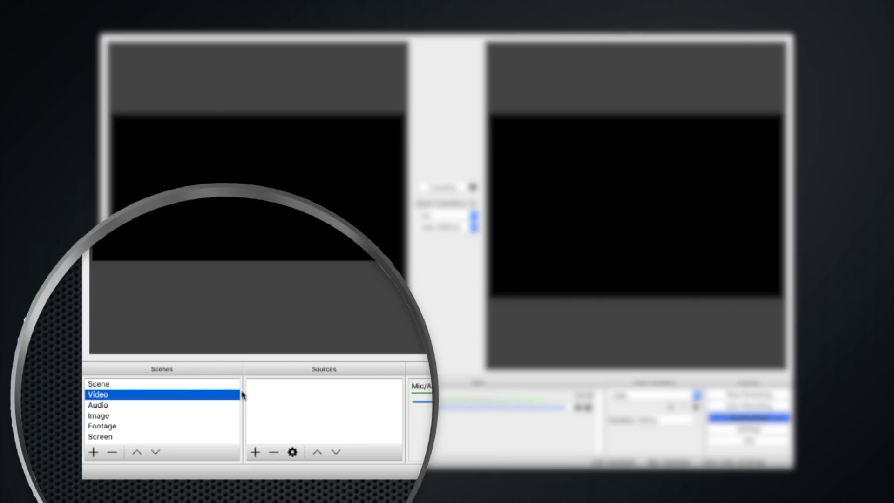
click(255, 452)
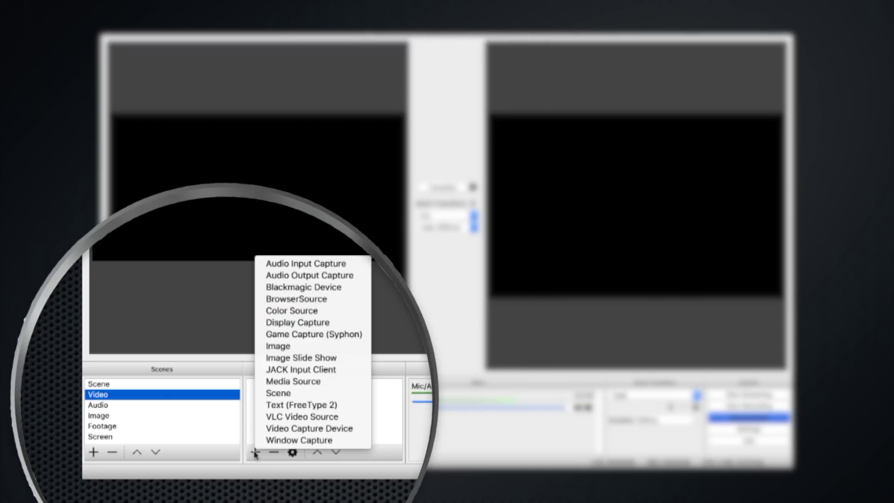
click(286, 432)
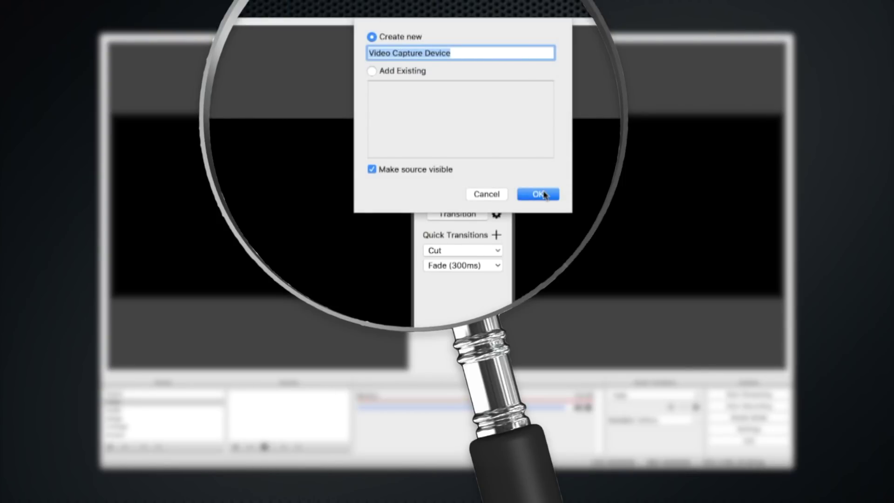
click(540, 194)
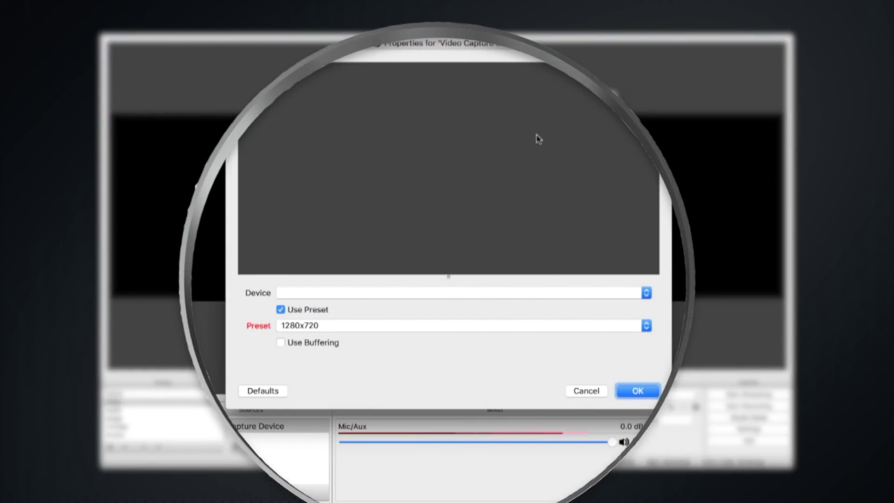
click(647, 292)
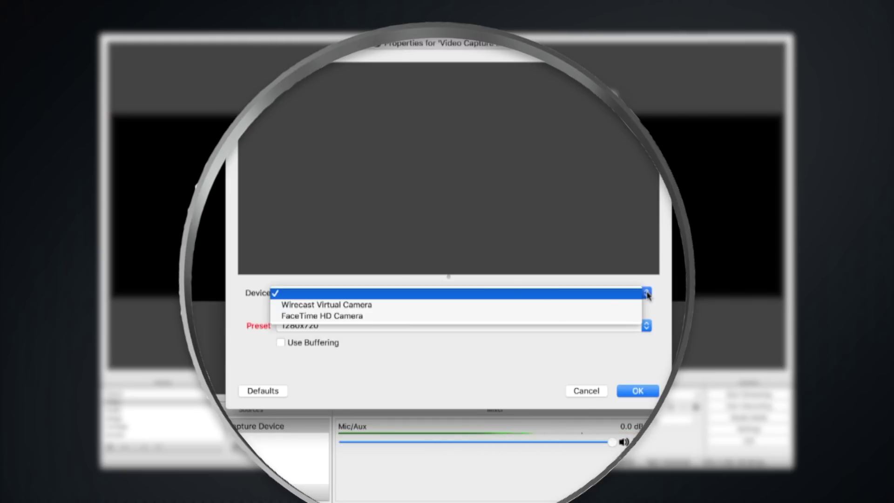
click(472, 318)
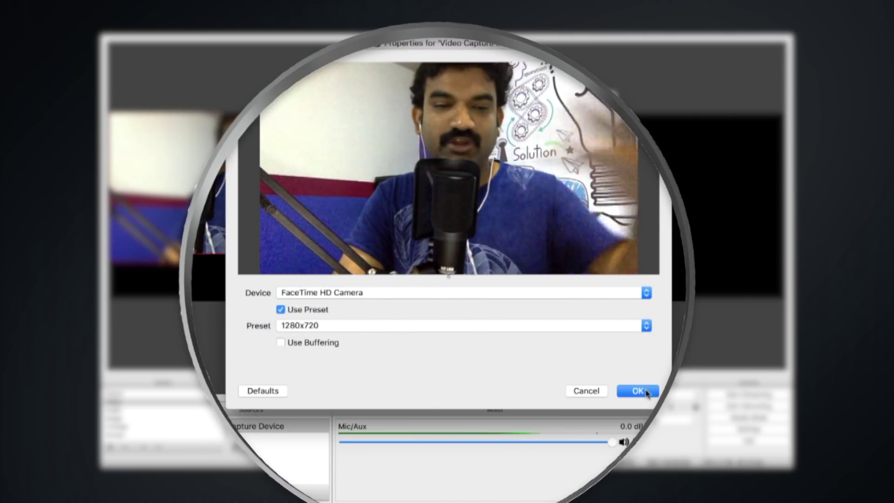
click(638, 391)
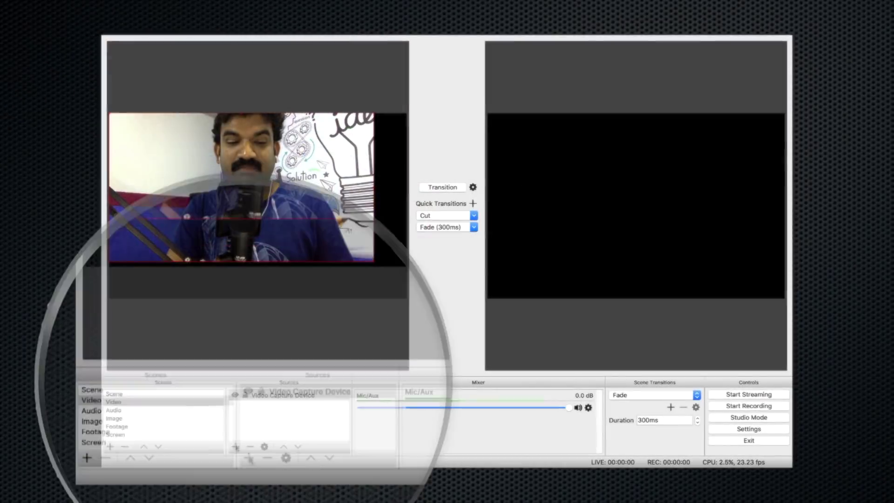
- Add a new Audio Input Capture source to the Video scene with RODE NT-USB as its device
click(249, 484)
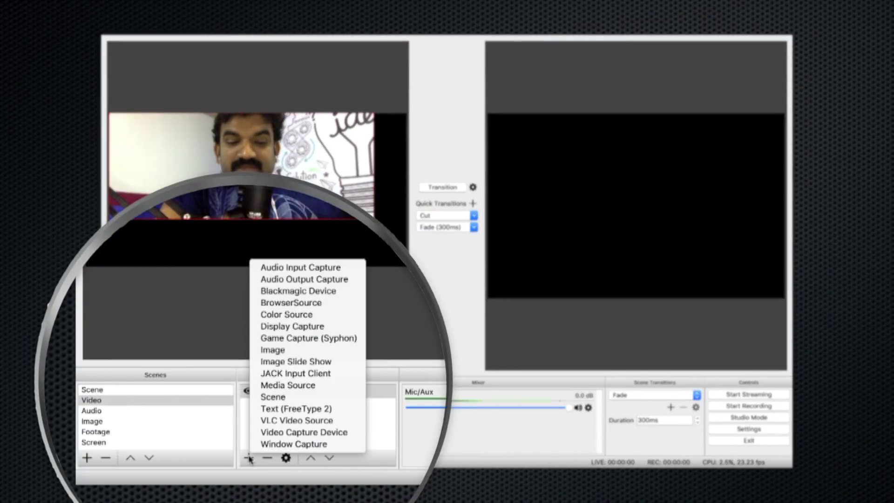
click(309, 267)
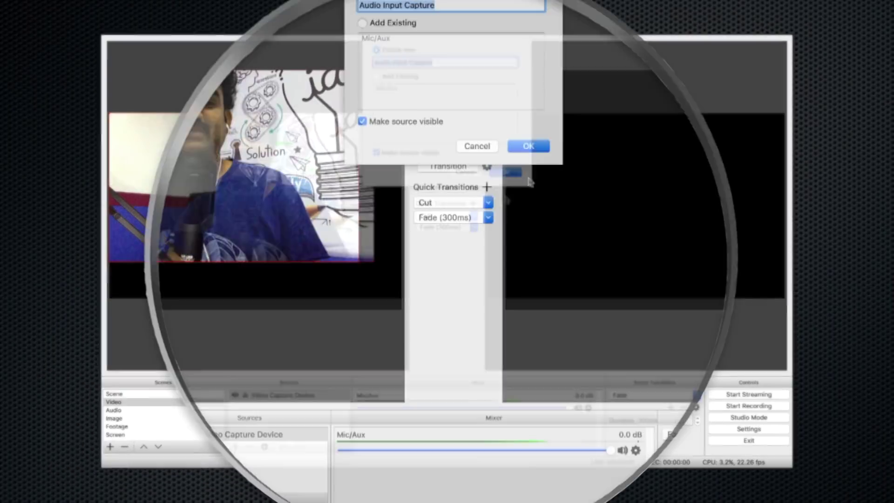
click(505, 172)
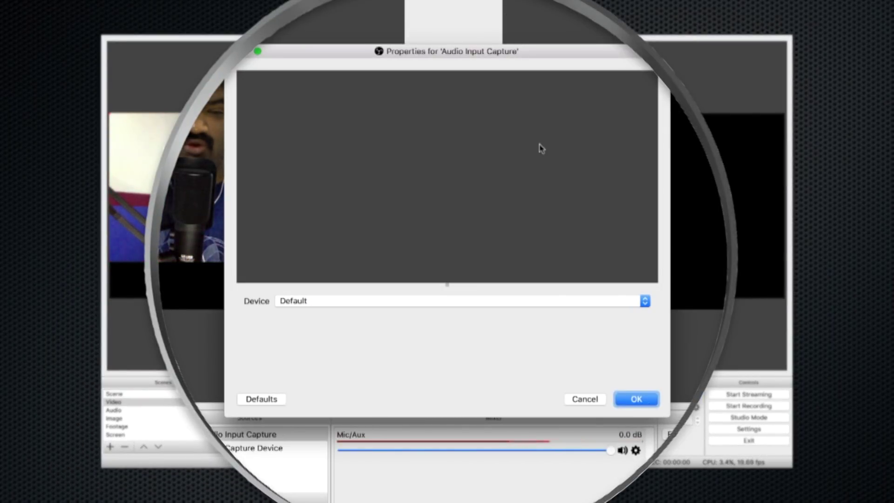
click(537, 303)
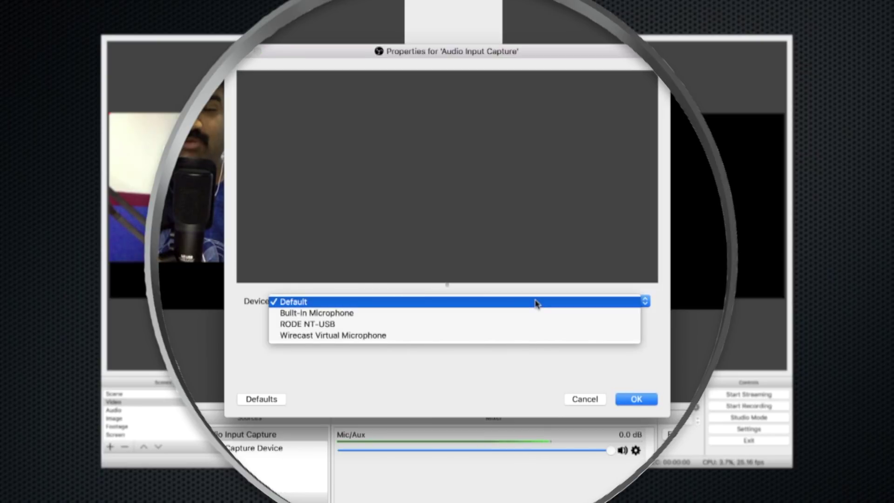
click(521, 324)
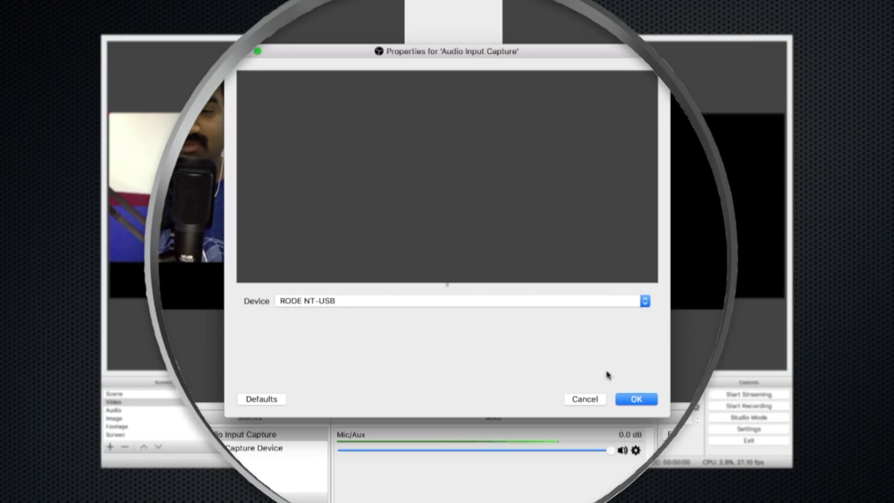
click(636, 399)
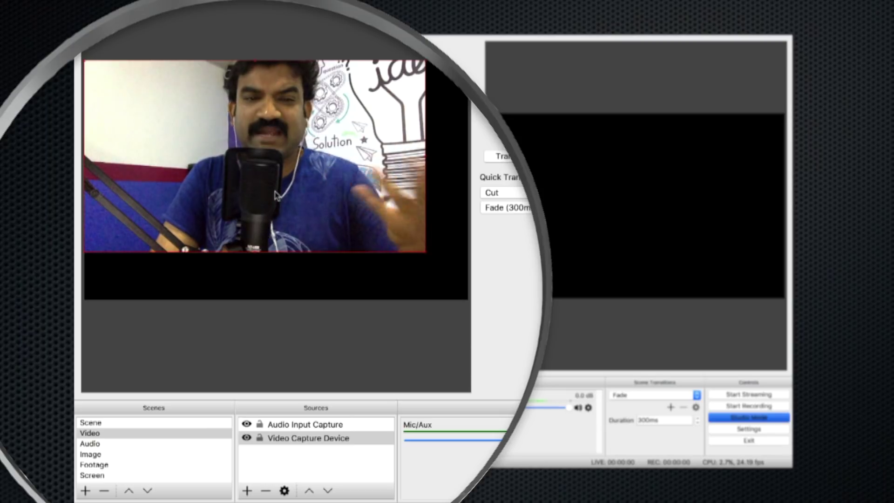
- Transform the camera source in the Video scene's preview so that it fits to the screen
right_click(264, 148)
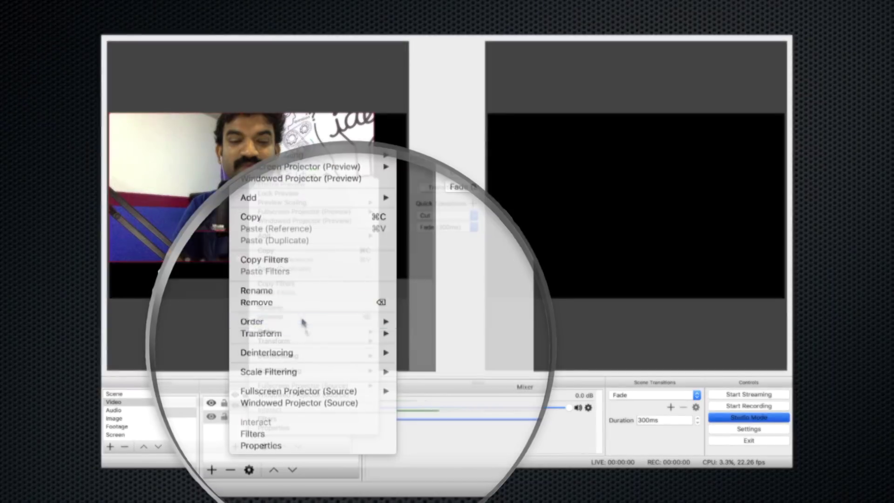
mouse_move(306, 333)
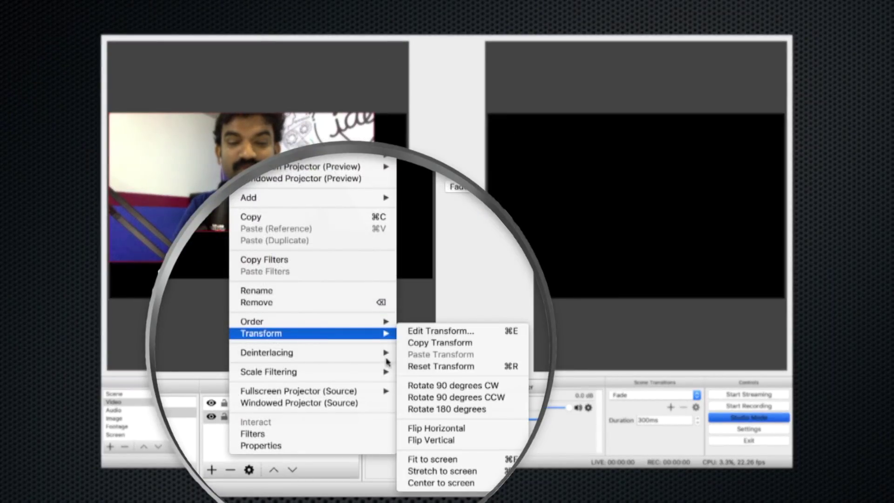
click(463, 459)
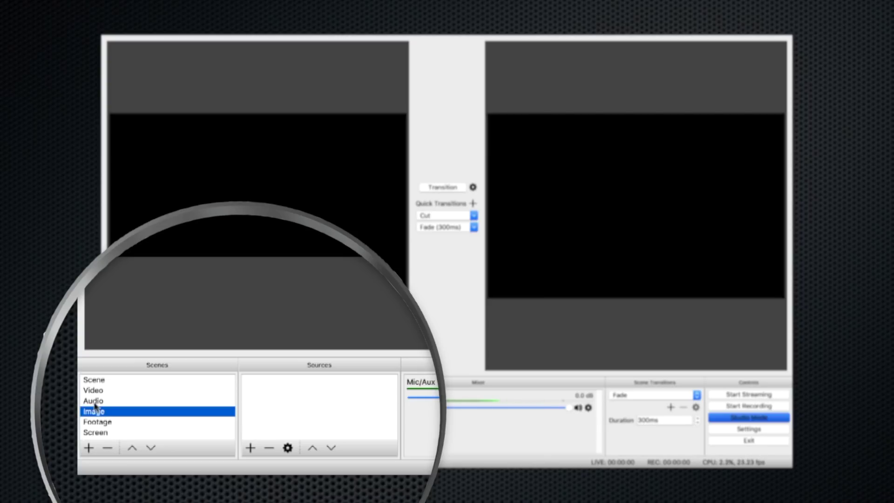
- Add a new image source to the Image scene using OM12M10.jpg from the Live streaming folder on the Desktop
click(250, 449)
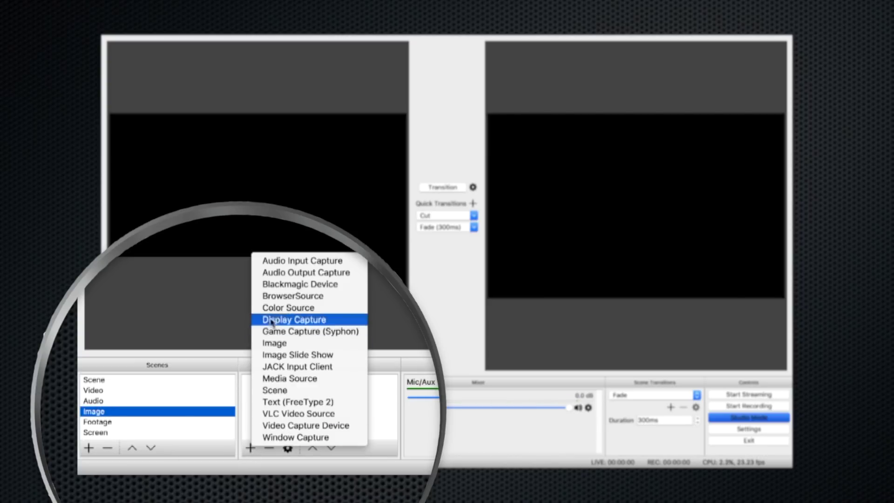
click(275, 343)
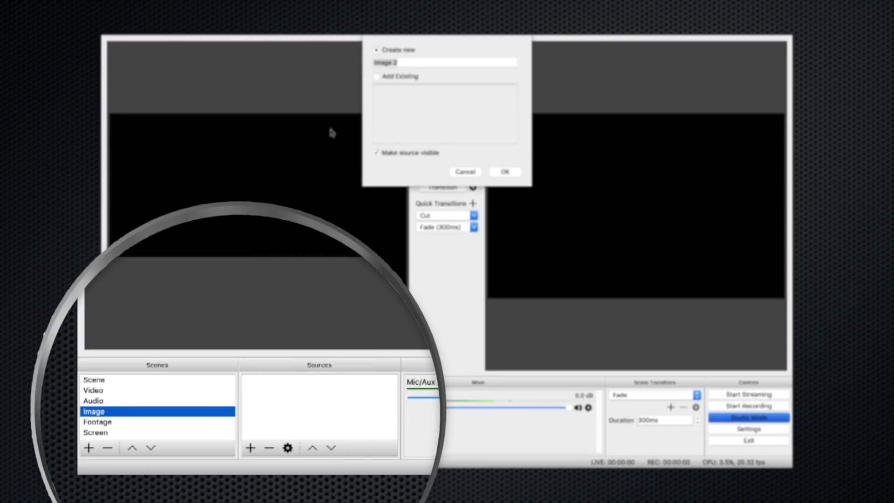
click(505, 171)
click(636, 318)
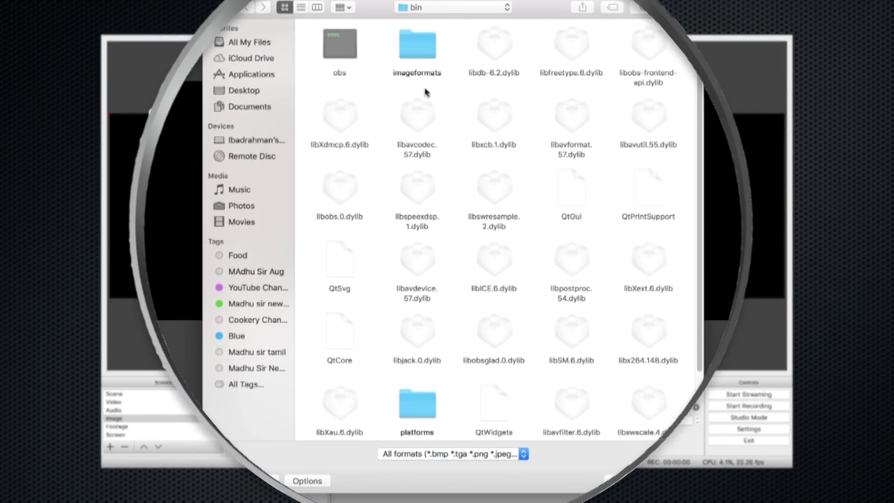
click(258, 91)
double_click(338, 52)
click(538, 46)
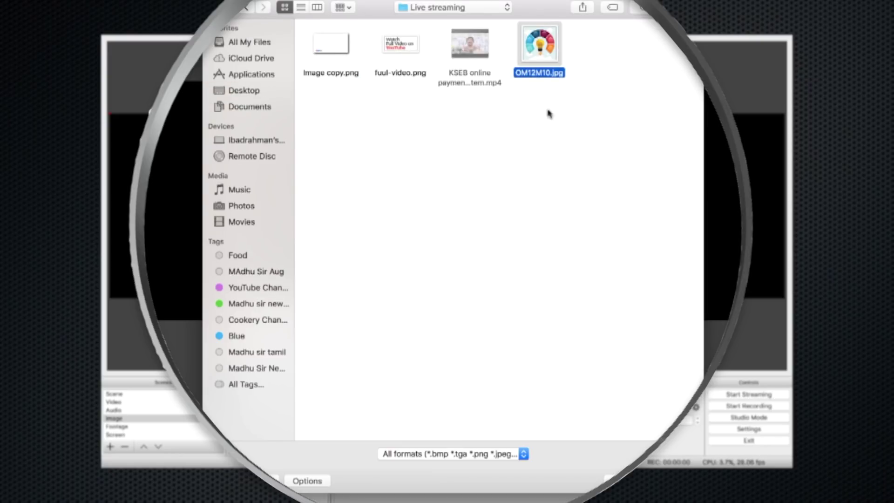
key(Return)
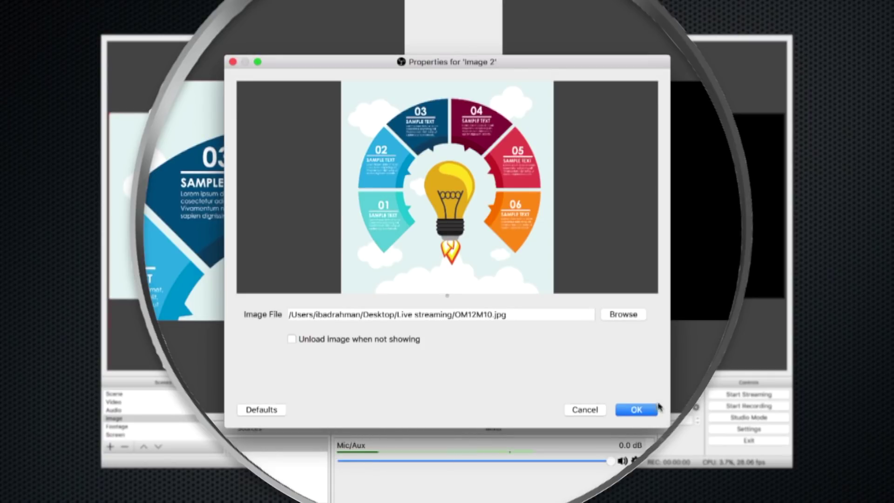
click(657, 408)
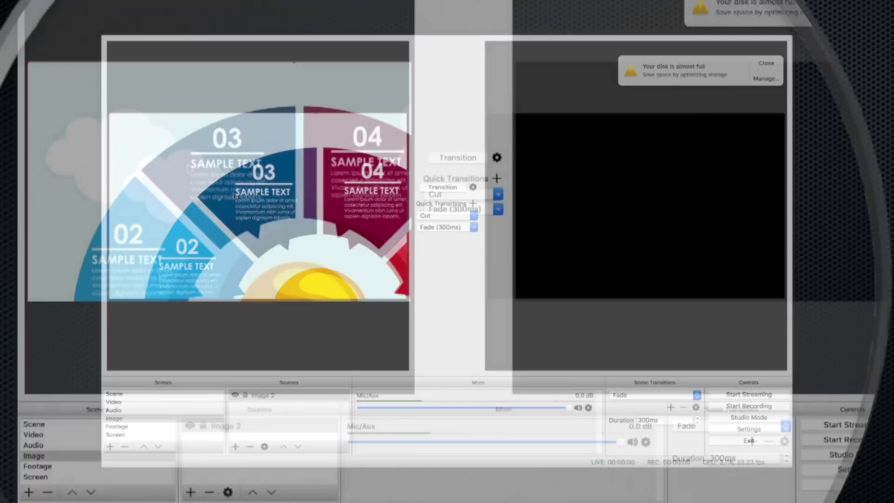
- Transform the infographic picture in the Image scene so that it fits to the screen
right_click(188, 168)
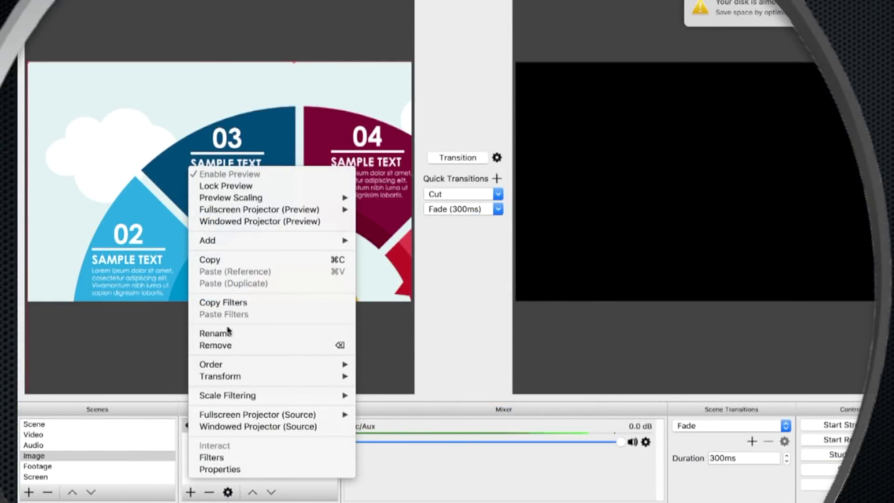
mouse_move(229, 375)
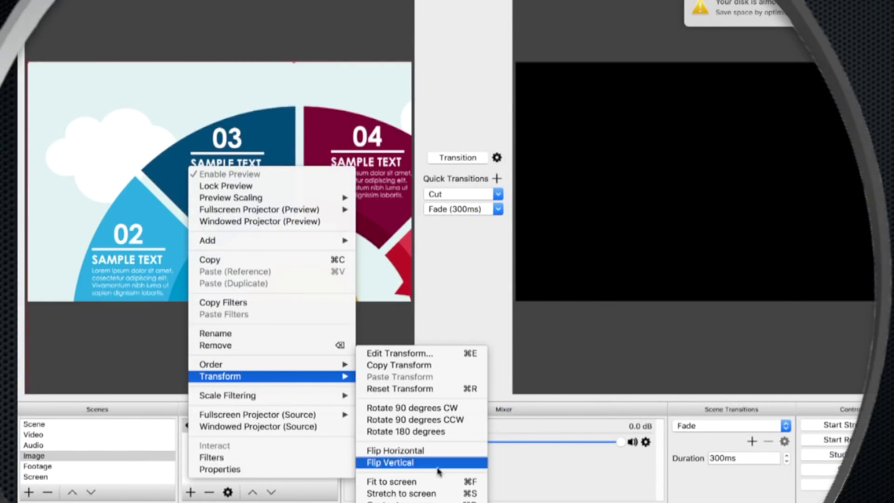
click(431, 481)
- Move the Image scene up one place in the scene list, directly below Video
click(41, 436)
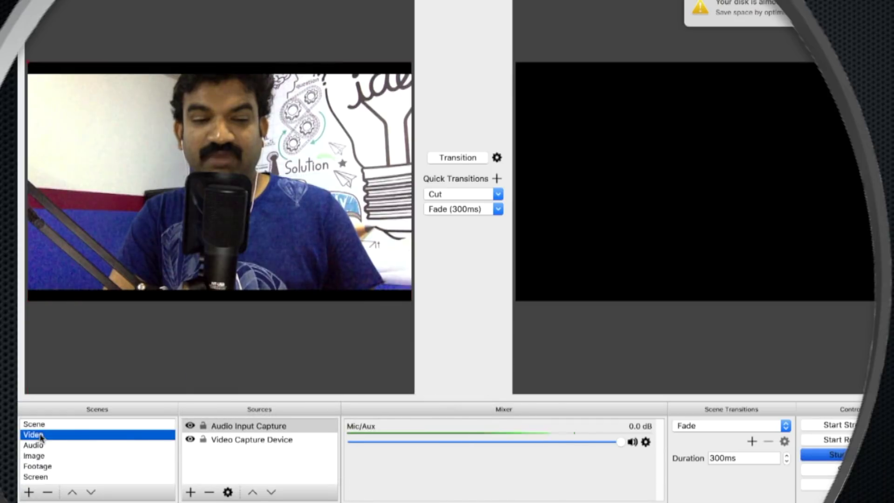
click(32, 455)
click(72, 493)
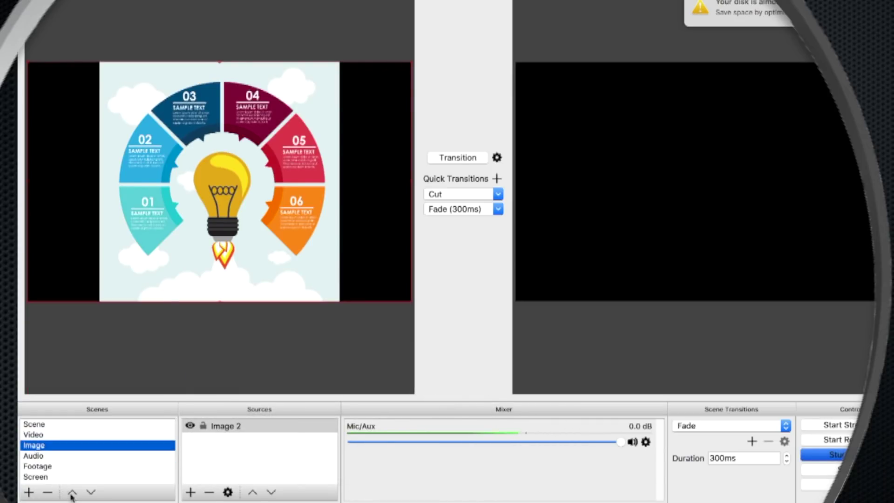
- Bring the Video scene into the preview and transition it to the live program output
click(32, 437)
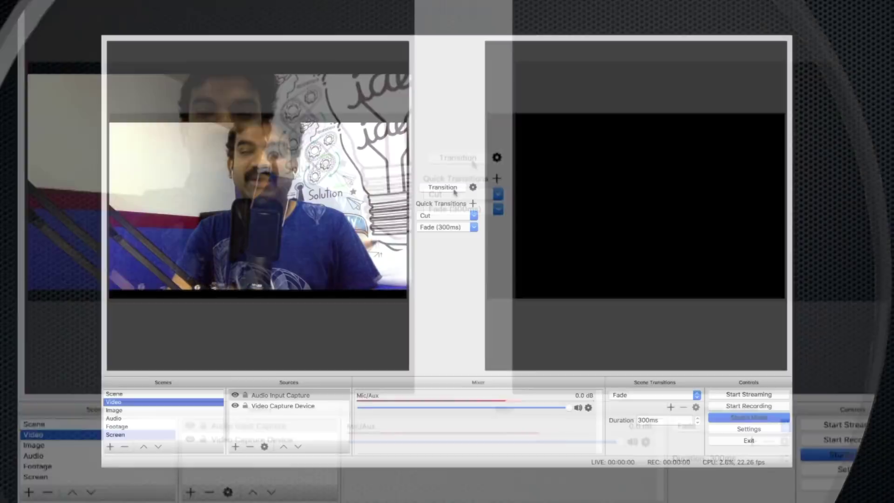
click(473, 164)
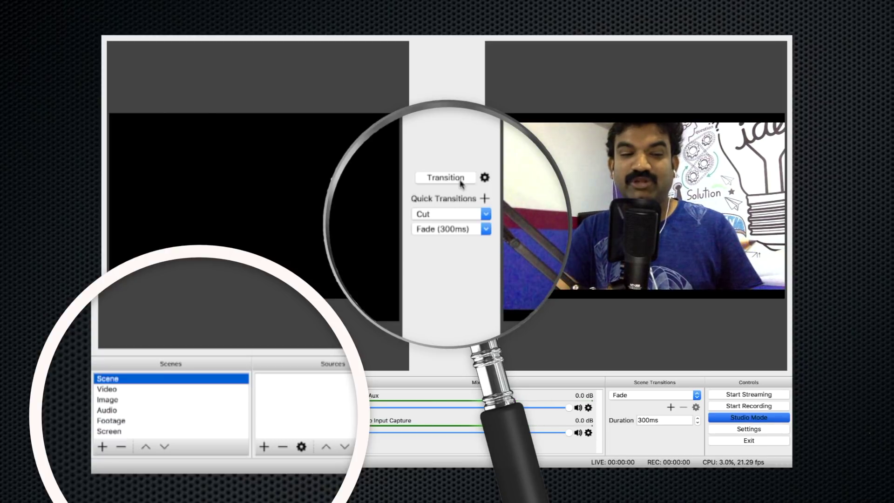
- Transition the live program output to the Image scene and back to the Video scene
click(112, 401)
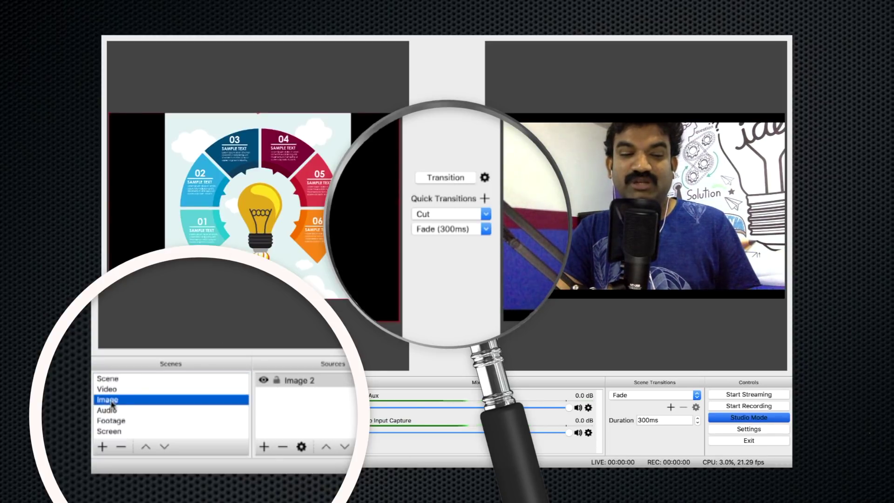
click(421, 180)
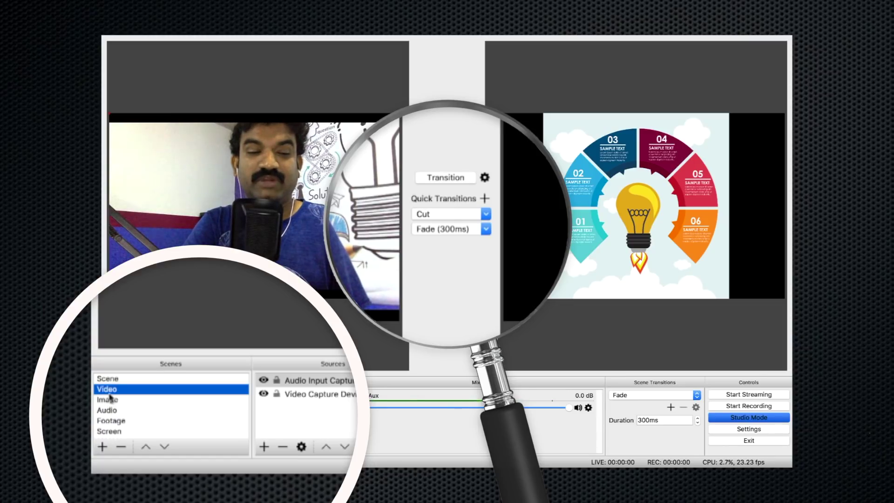
click(430, 177)
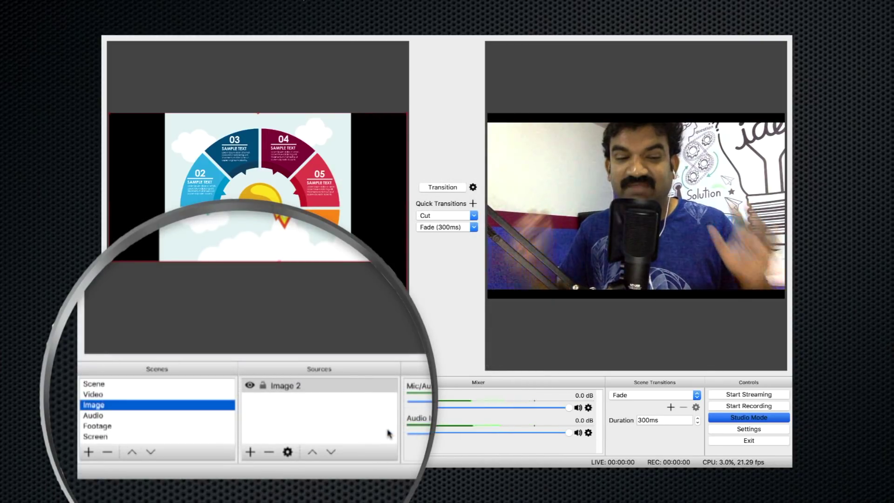
- Add a new Audio Input Capture source to the Image scene and choose a microphone as its device
click(251, 452)
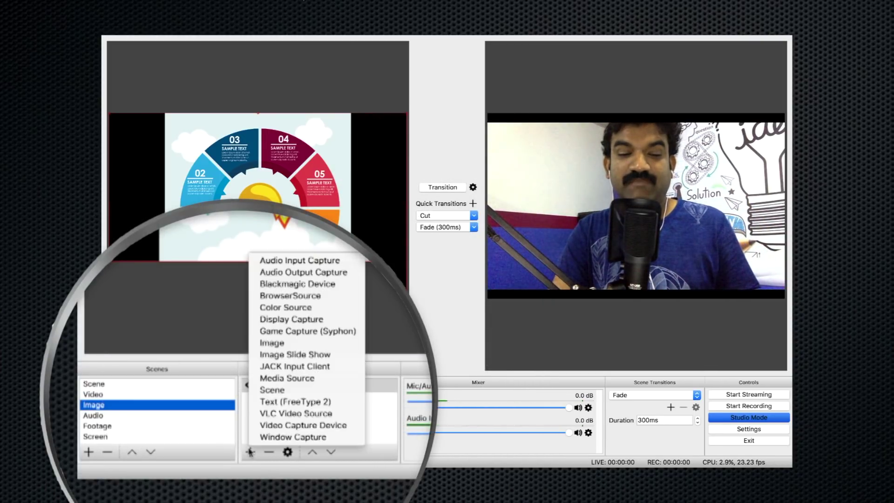
click(309, 261)
click(509, 172)
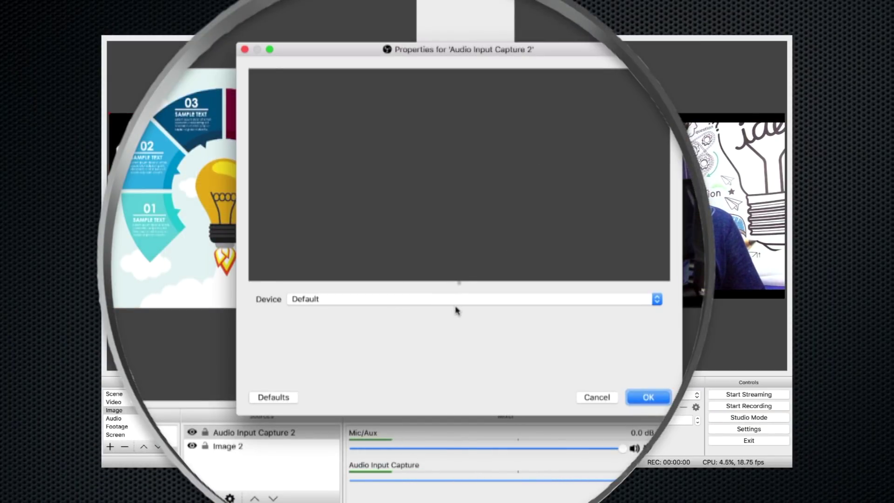
click(455, 303)
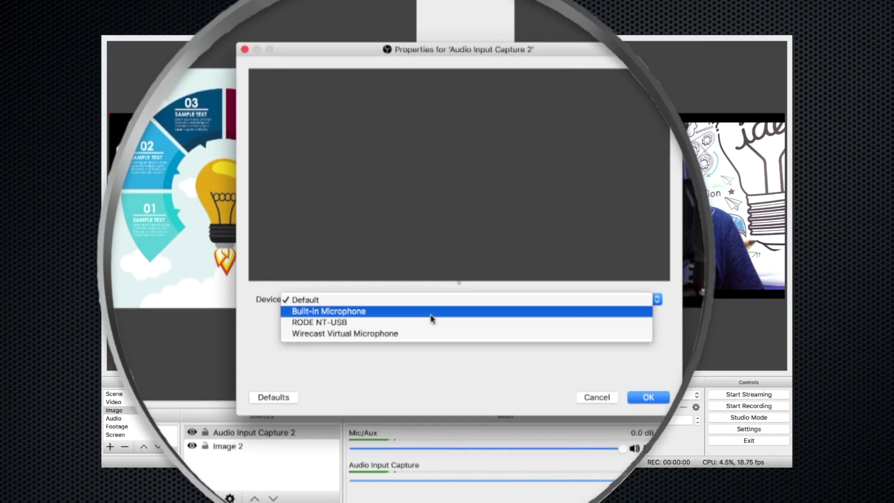
click(433, 334)
click(647, 397)
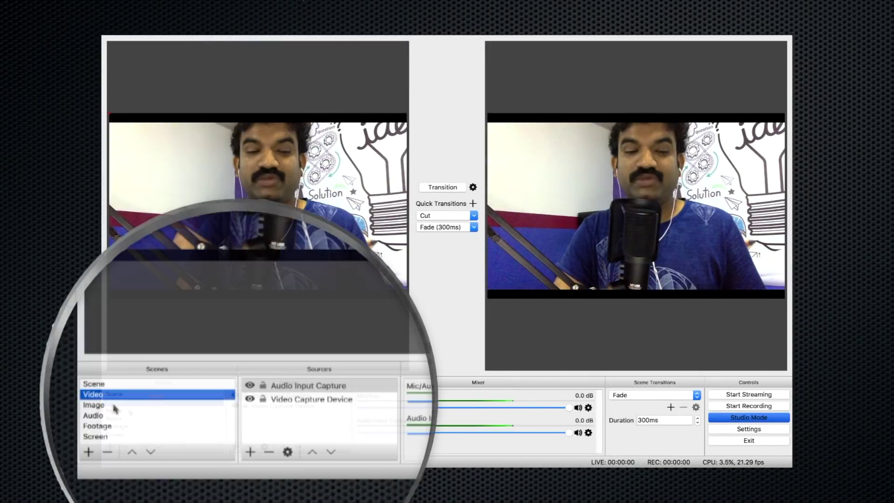
- Add a new Video Capture Device source to the Image scene and choose the camera as its device
click(114, 410)
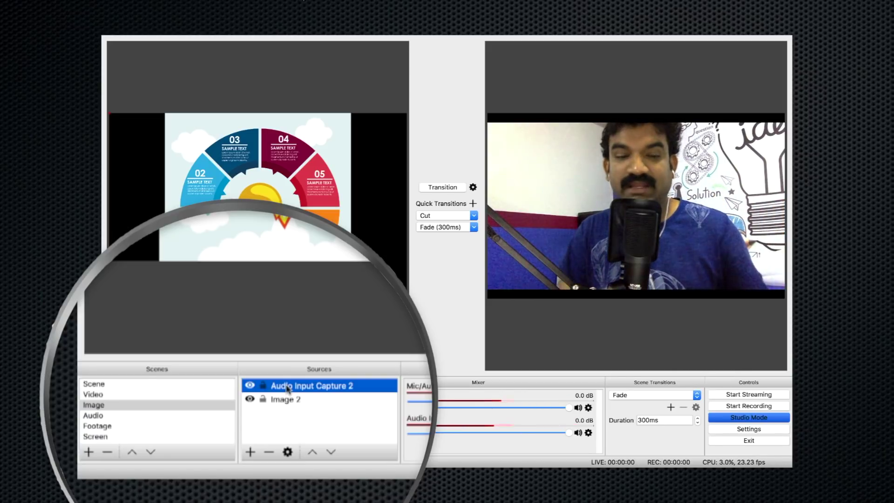
click(123, 406)
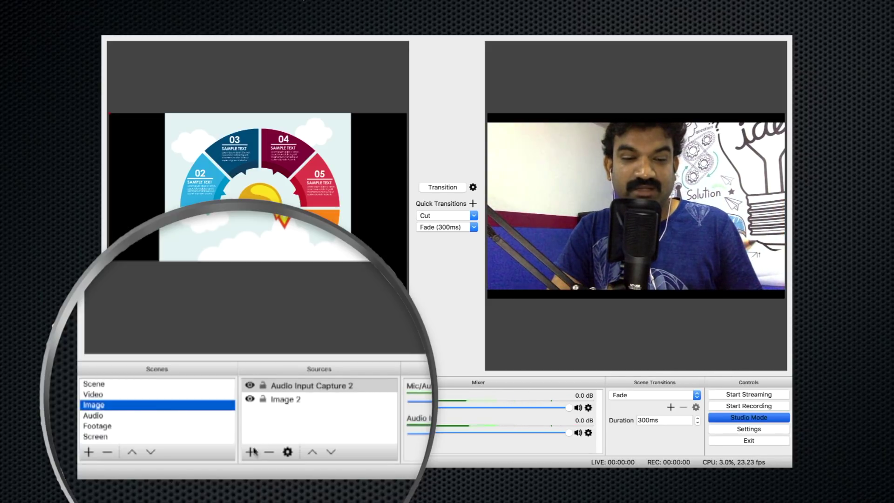
click(251, 452)
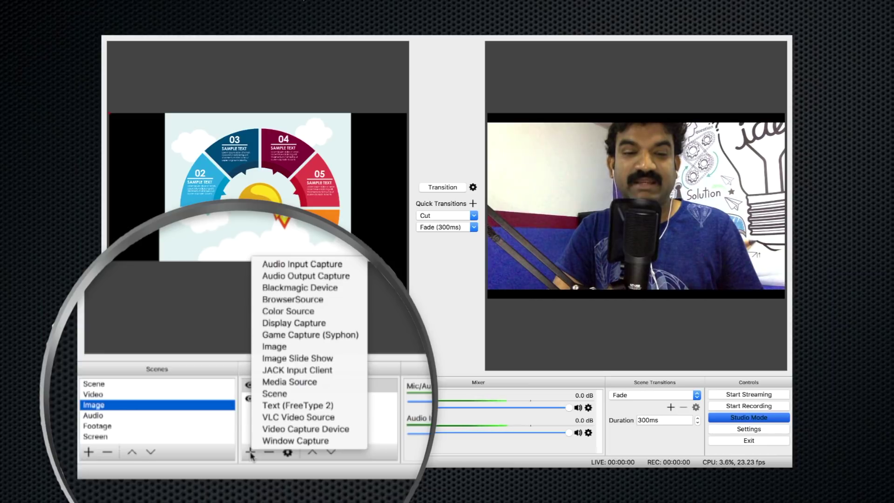
click(291, 428)
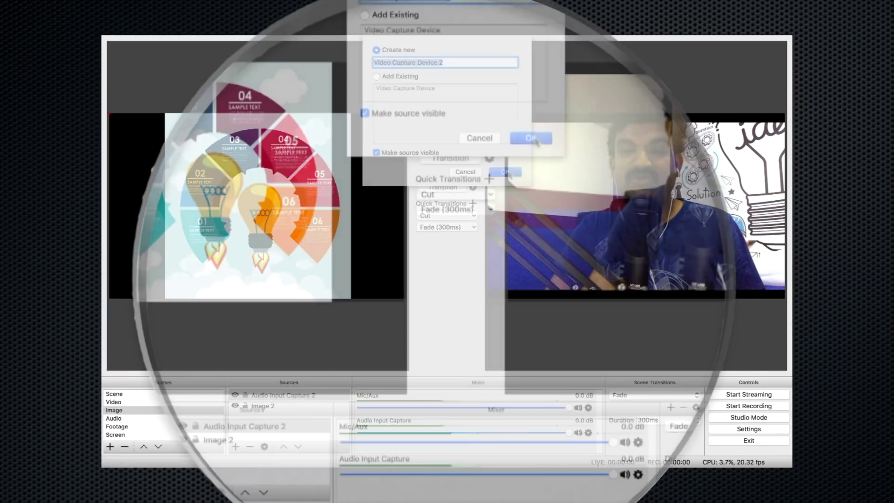
click(531, 138)
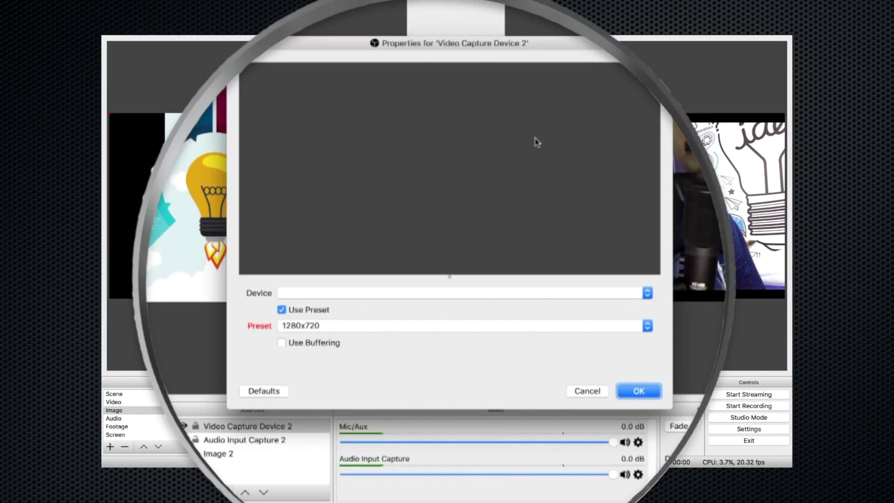
click(529, 326)
click(552, 298)
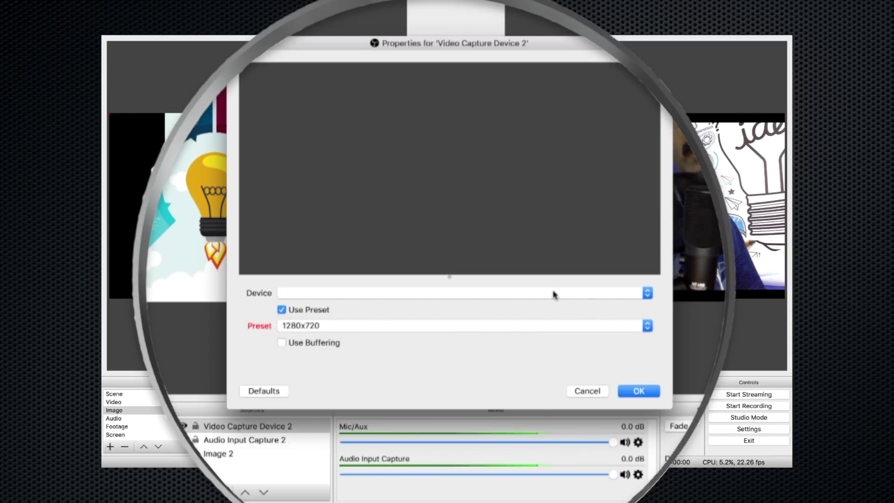
click(553, 294)
click(473, 317)
click(639, 391)
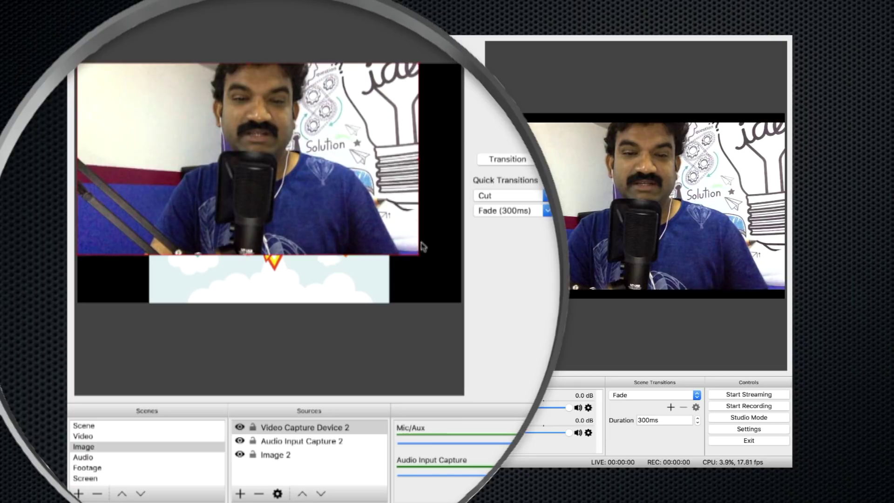
- Shrink the camera picture into the lower-left corner of the Image scene's canvas and transition that scene to the live program output
drag(418, 258, 275, 269)
drag(280, 170, 257, 199)
drag(217, 250, 177, 273)
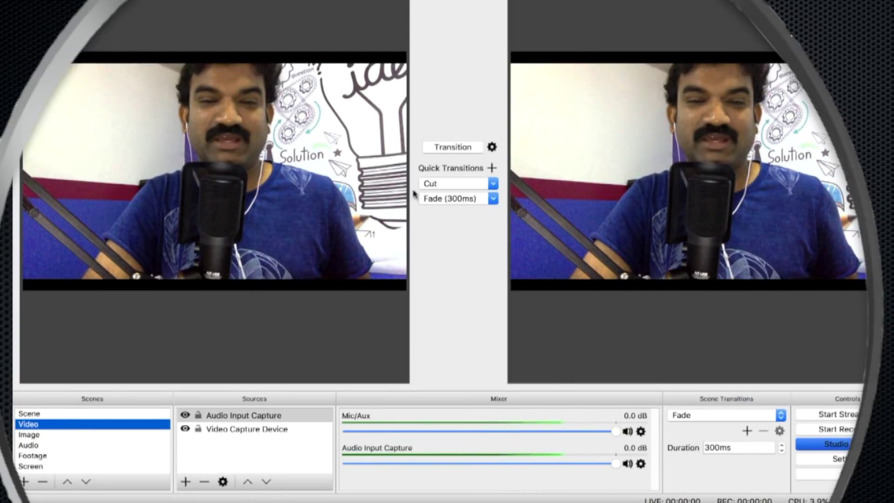
click(31, 435)
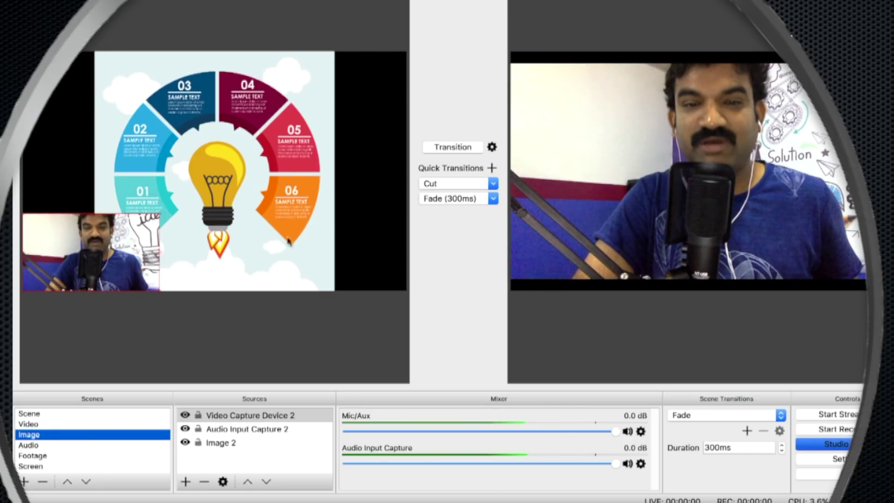
click(446, 147)
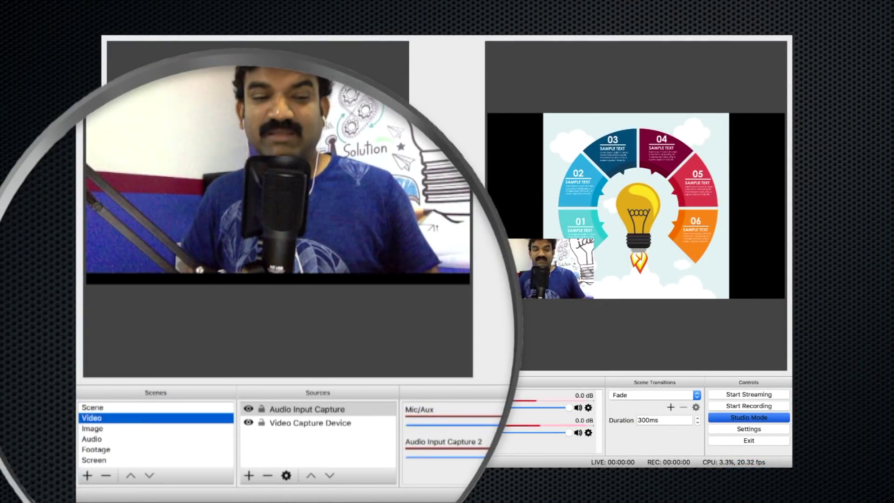
- Add a Media Source to the Footage scene using the KSEB online payment MP4 file from the Live streaming folder
click(132, 449)
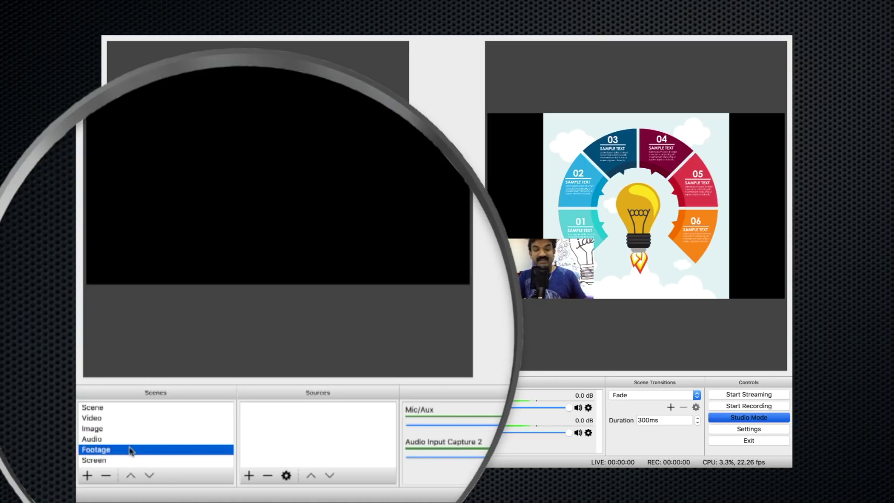
click(251, 476)
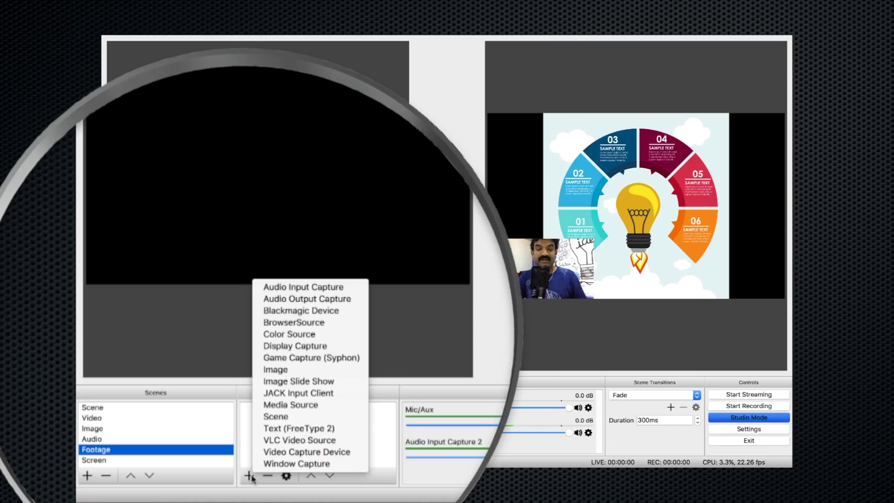
click(295, 404)
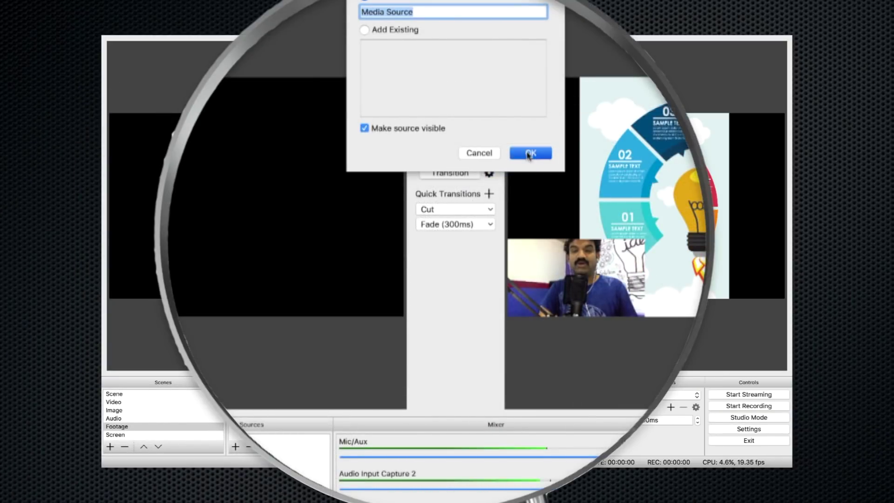
click(530, 154)
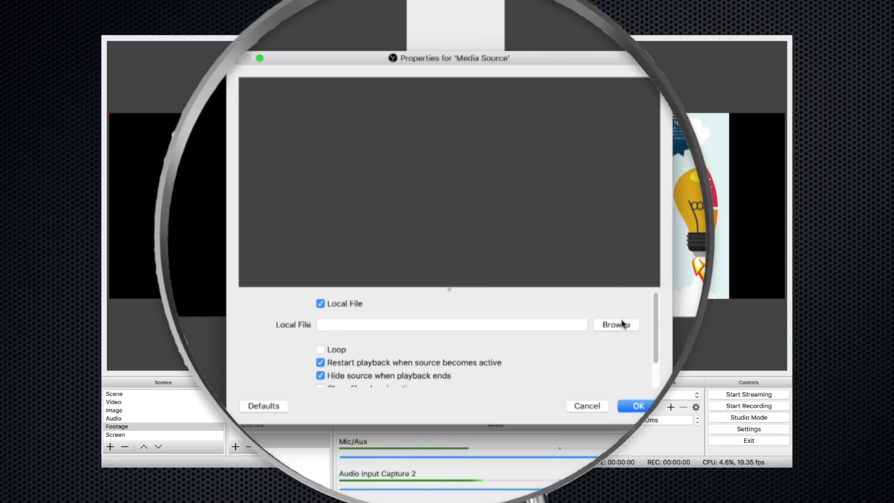
click(622, 323)
click(486, 41)
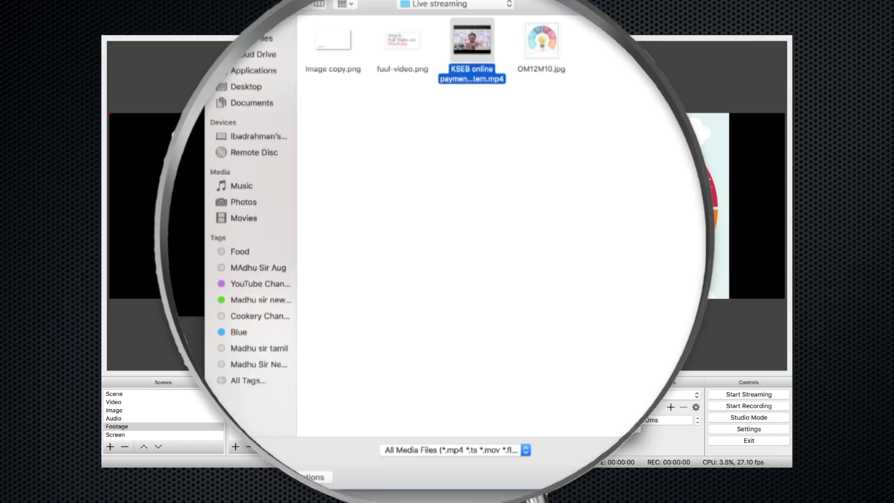
key(Return)
click(635, 405)
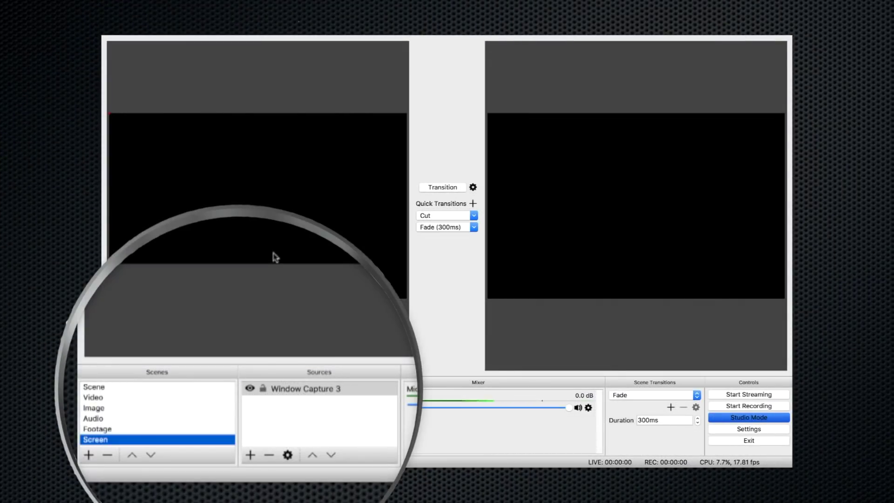
- Add a new Window Capture source to the Screen scene that captures the Yosemite desktop picture
click(250, 455)
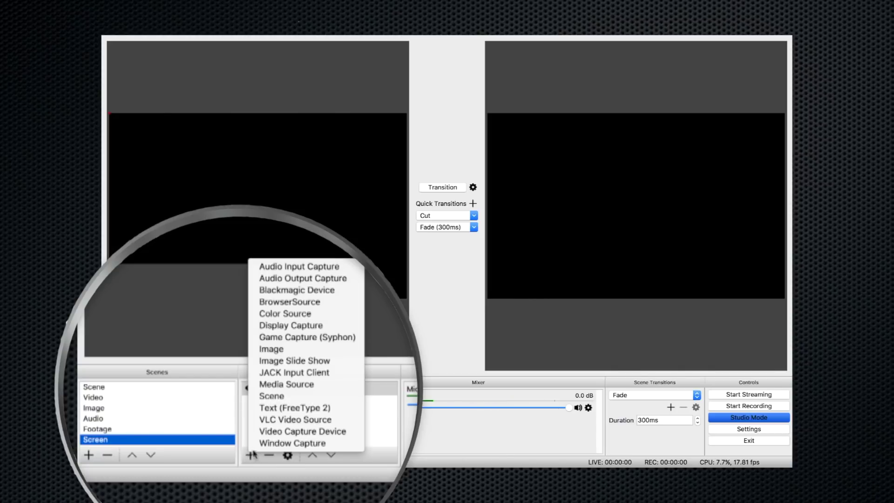
click(293, 443)
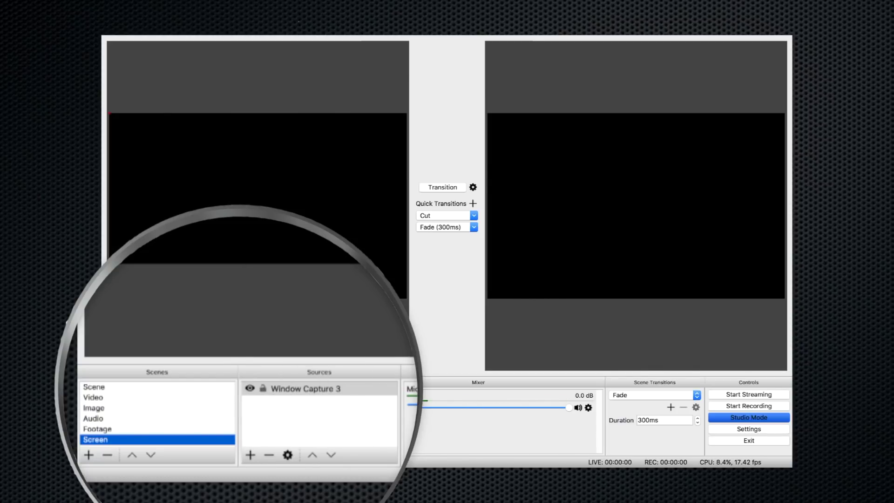
key(Return)
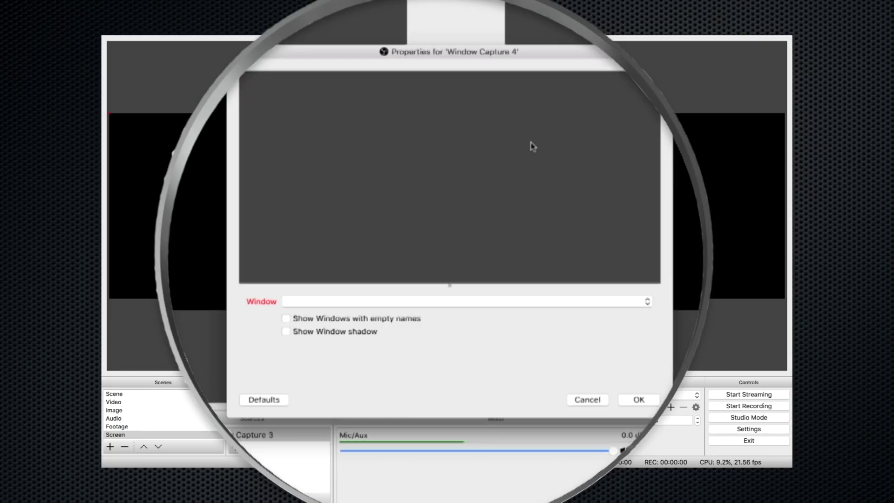
click(438, 303)
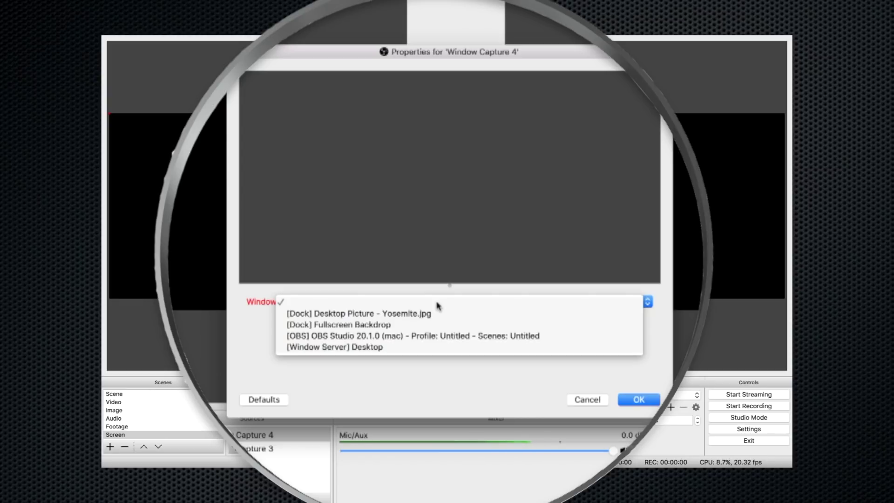
click(423, 325)
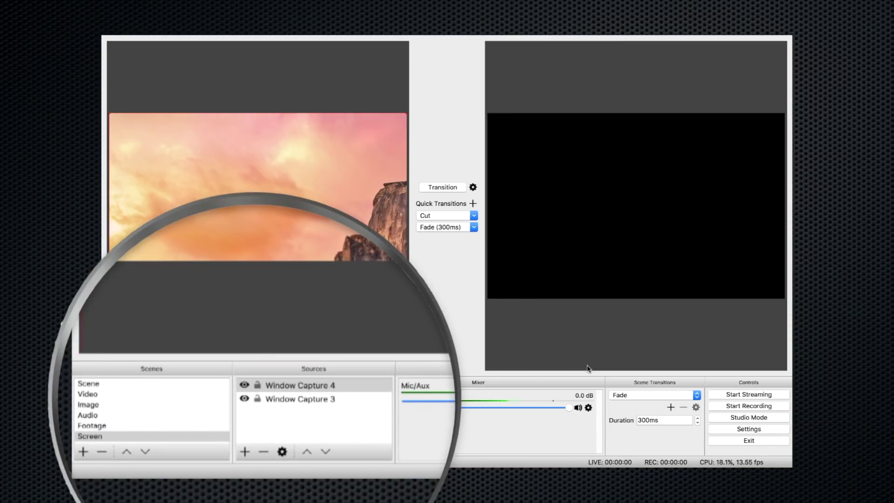
- Transform the desktop capture to fit the screen and transition the Screen scene to the live program output
right_click(317, 199)
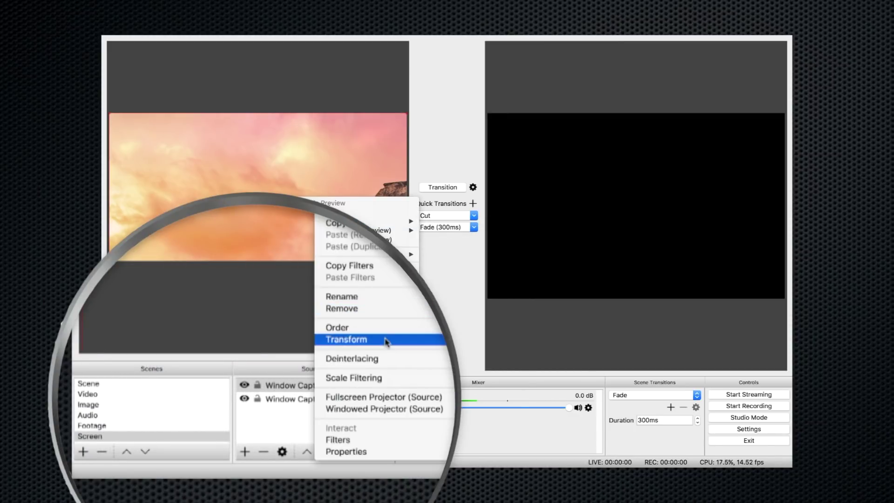
mouse_move(386, 342)
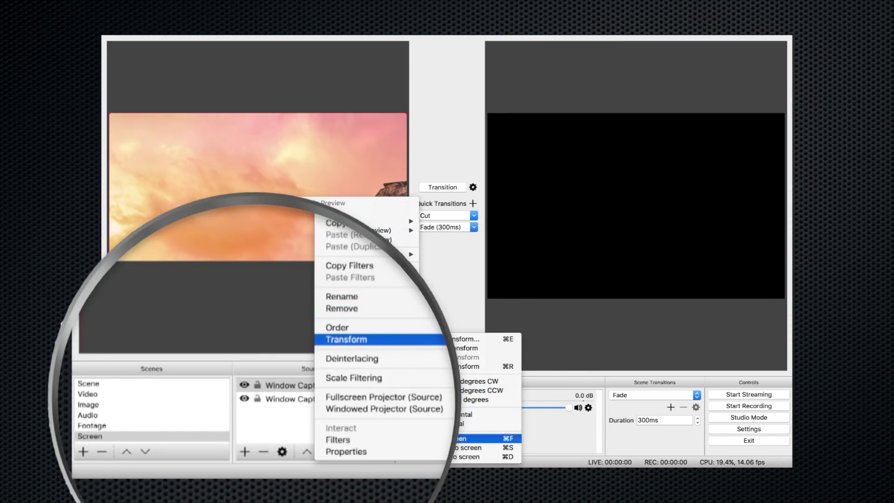
click(484, 438)
click(458, 187)
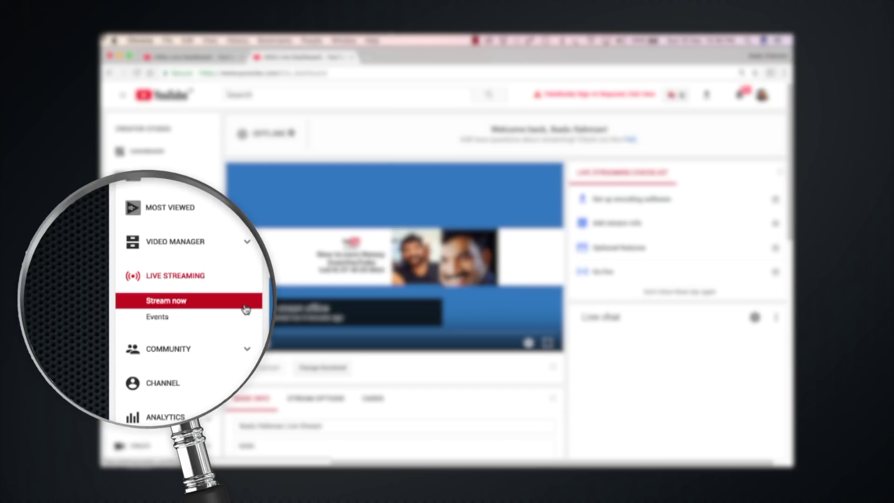
- Start a new live event from the Events page and title it with the host's full name followed by "live"
click(197, 322)
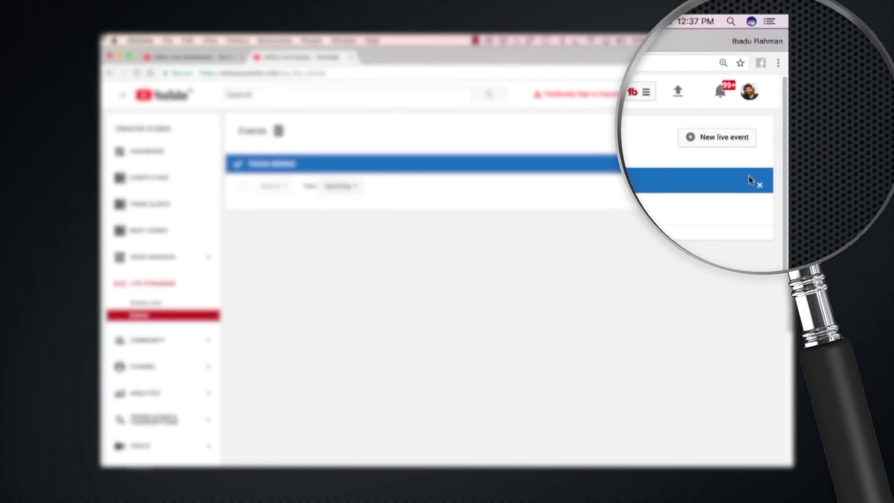
click(722, 144)
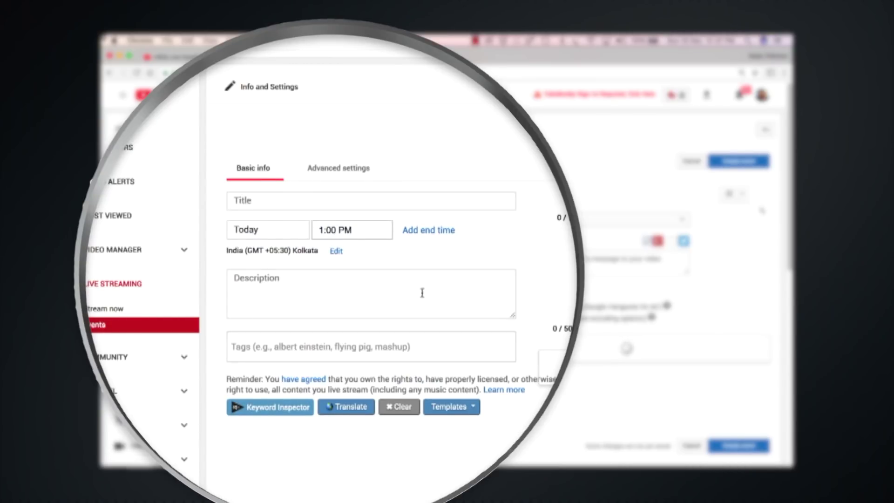
click(282, 201)
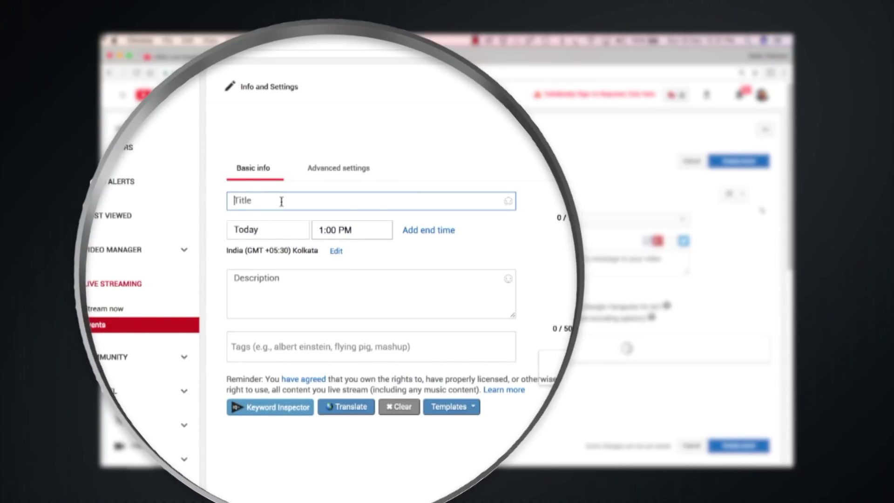
text(Ebadu rah)
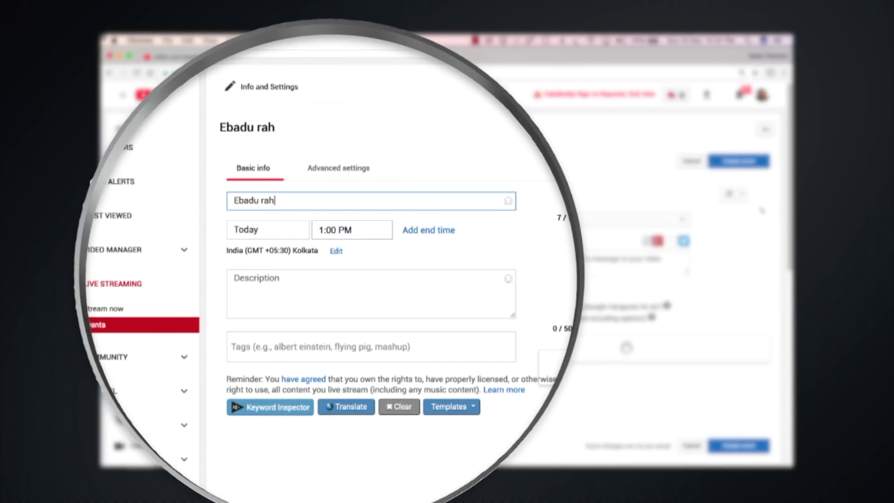
text(man live)
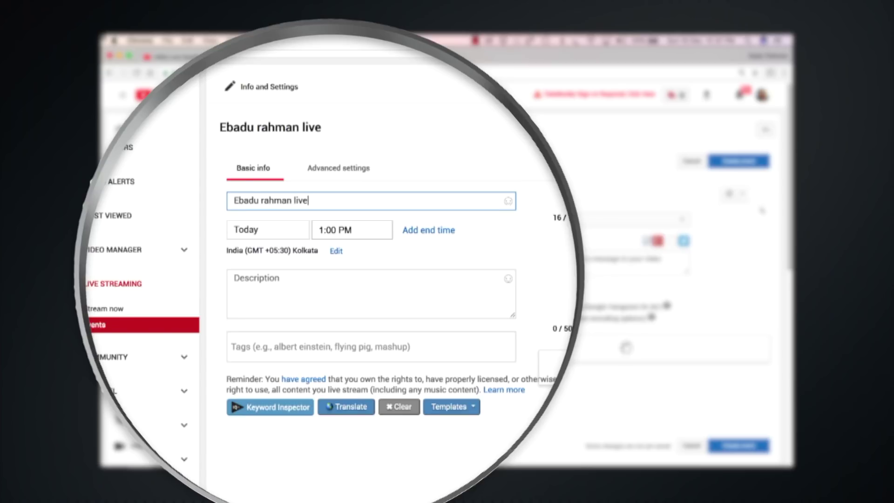
- Schedule the event for Dec 12, 2017 at 1:00 AM and create it with the Custom type
click(281, 234)
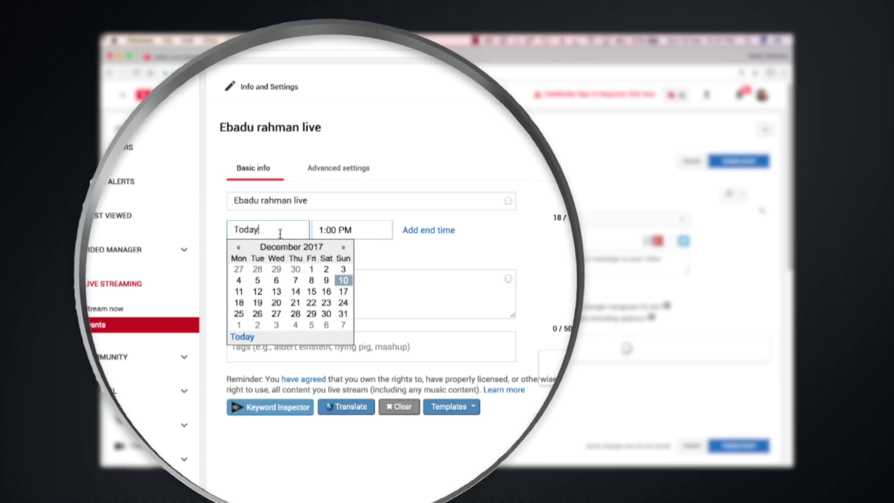
click(257, 291)
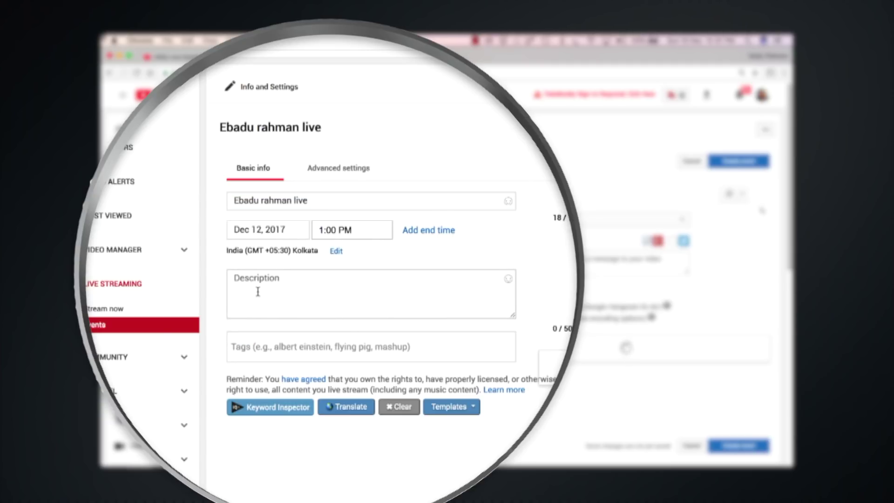
click(333, 231)
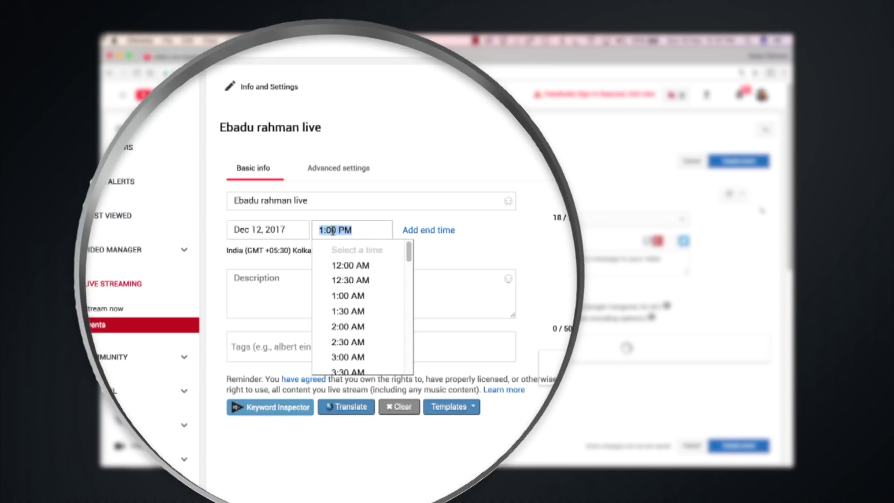
click(353, 298)
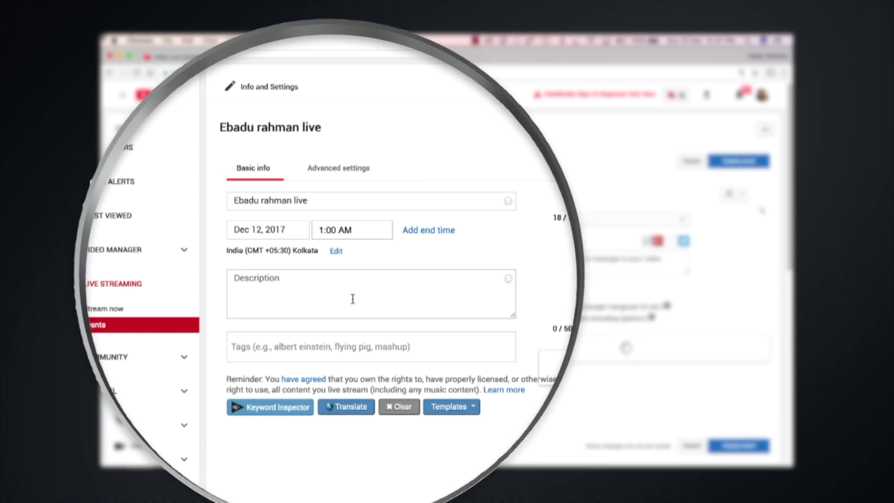
click(353, 299)
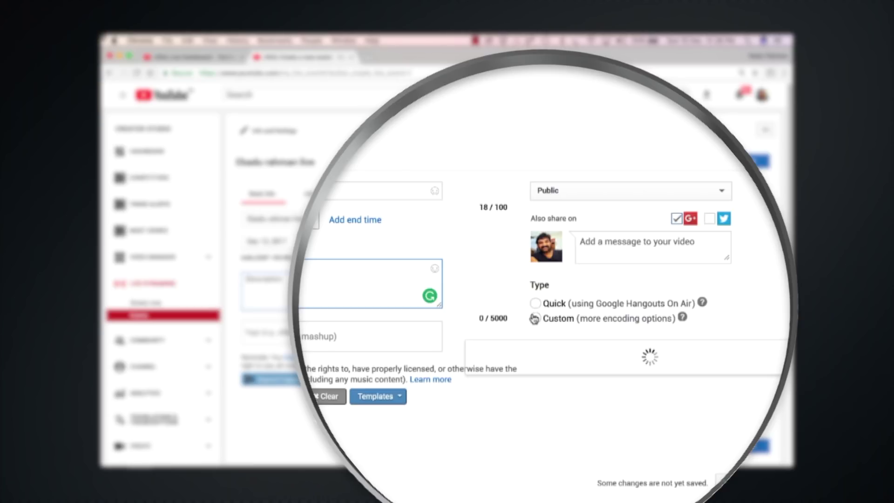
click(751, 145)
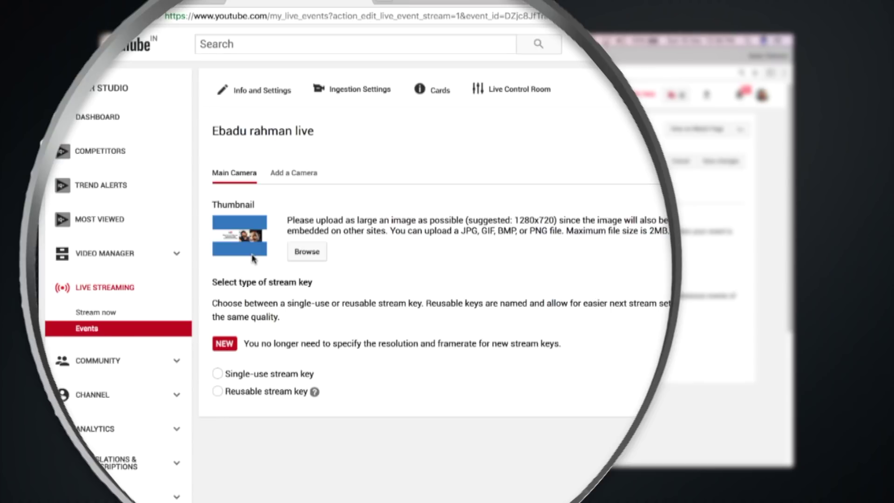
- Choose a reusable stream key for the main camera and assign the 480p stream dated 2017-11-28
click(298, 250)
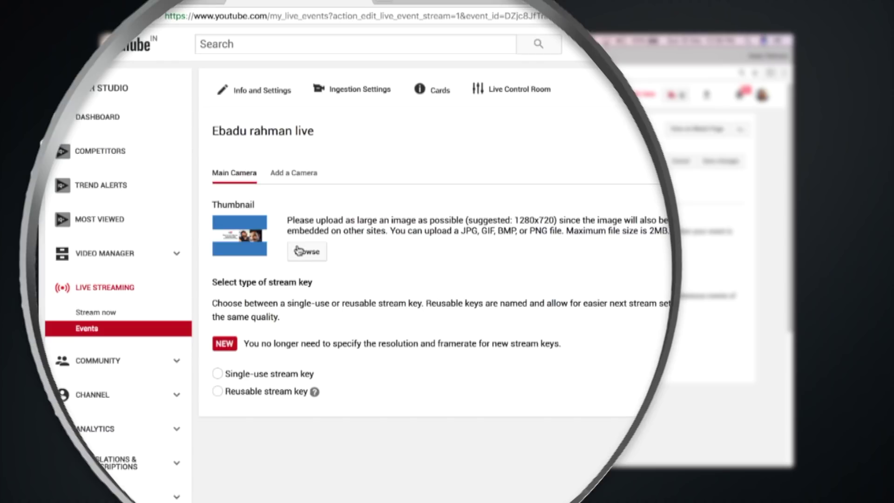
click(218, 392)
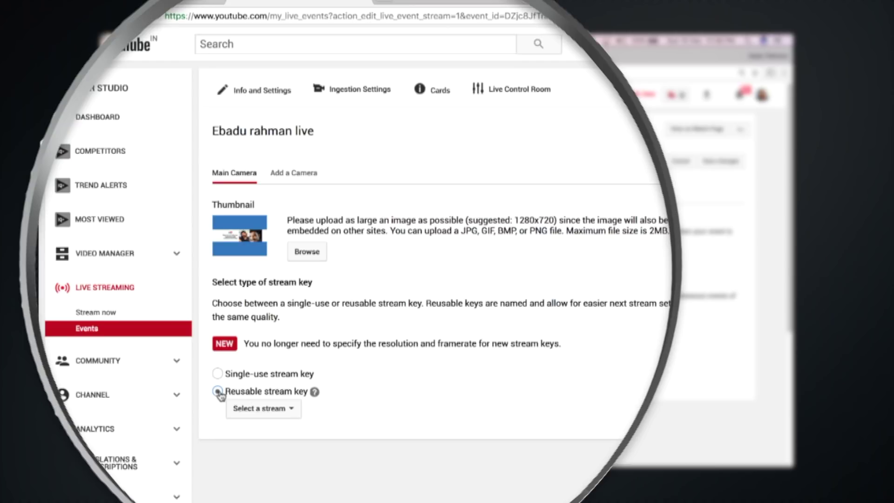
click(255, 409)
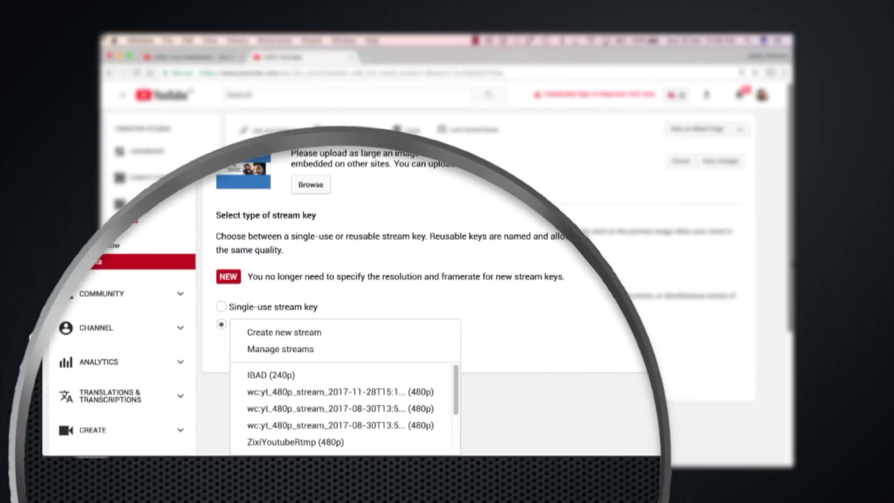
scroll(543, 309, down, 2)
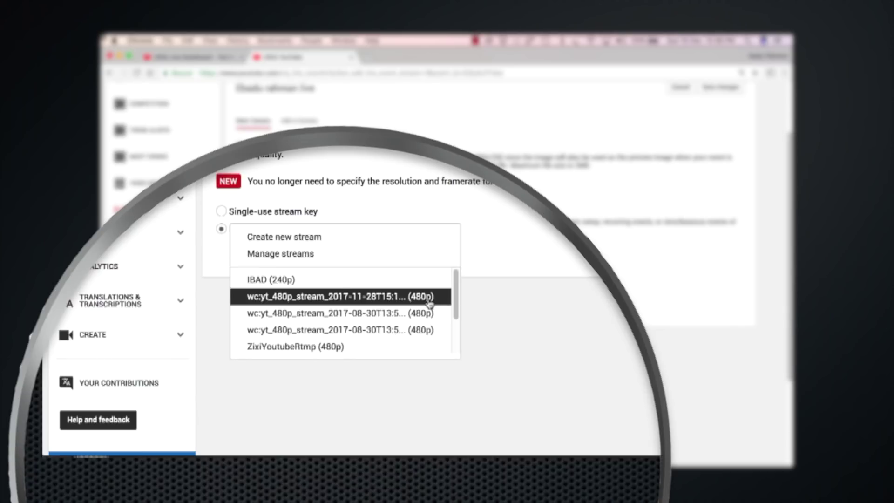
mouse_move(455, 303)
mouse_down()
mouse_move(461, 343)
mouse_move(456, 298)
mouse_up()
click(414, 296)
scroll(413, 296, up, 3)
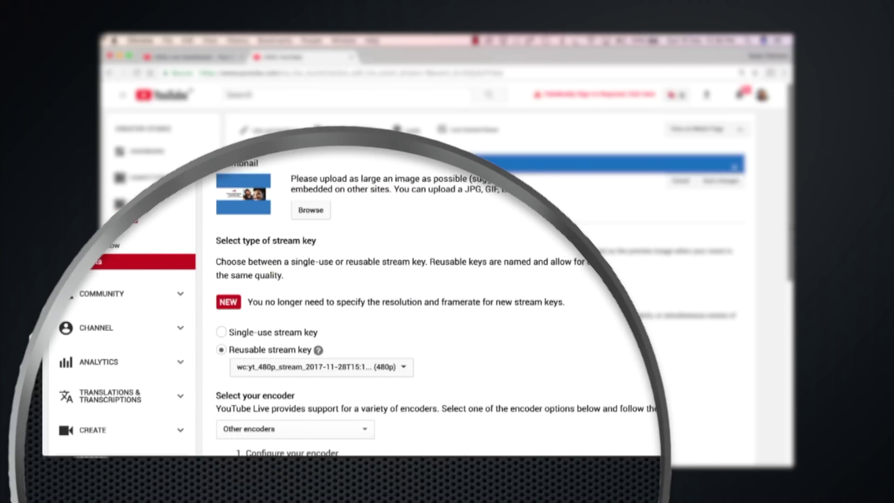
- Choose Other encoders as the encoder for the live event
scroll(426, 267, down, 2)
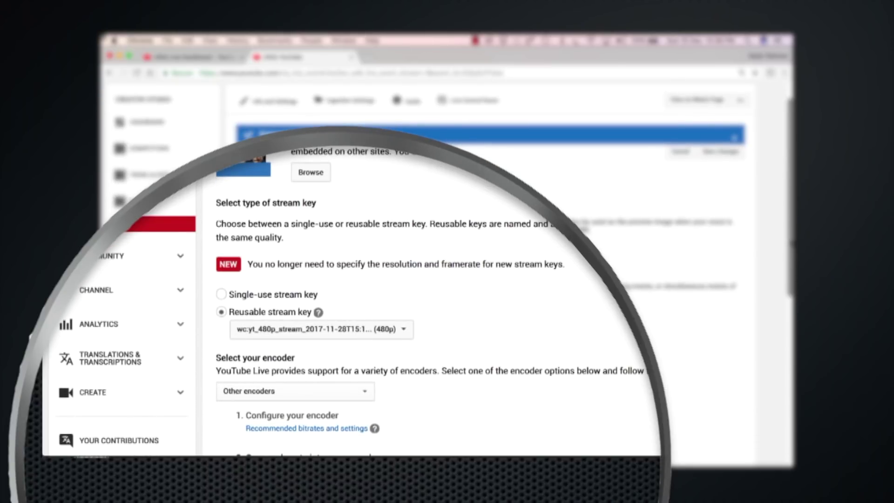
scroll(426, 268, down, 3)
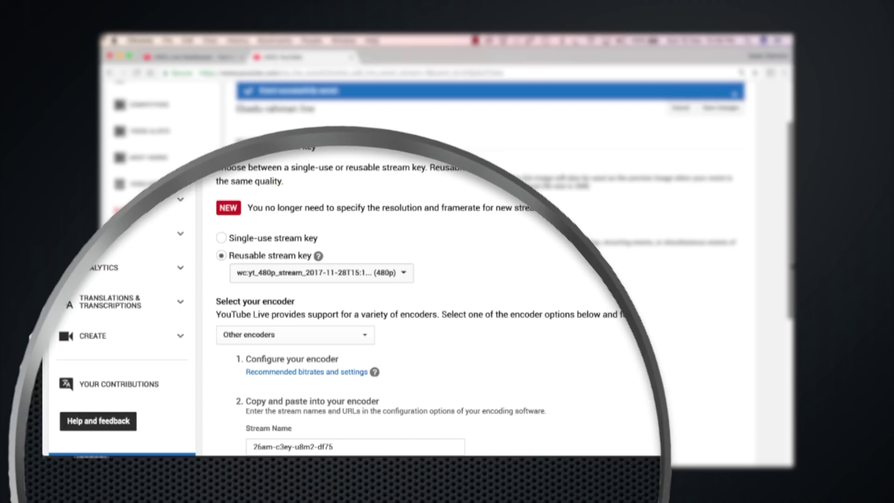
scroll(426, 268, down, 4)
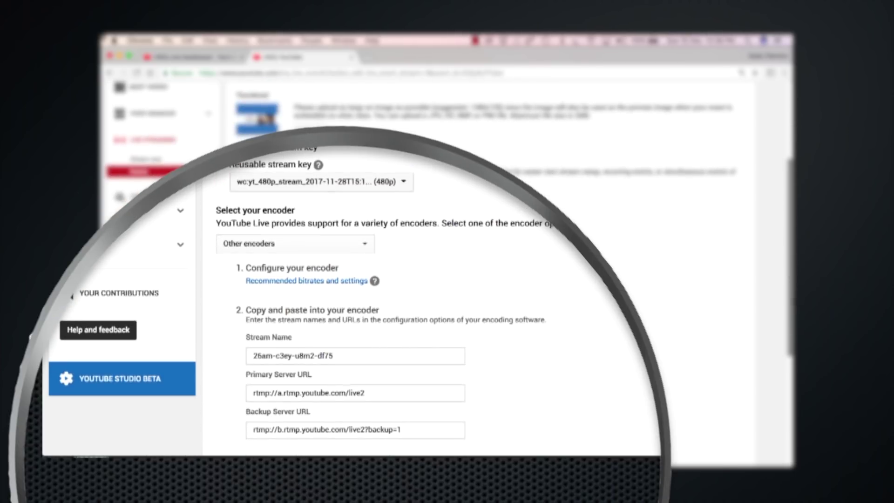
click(370, 247)
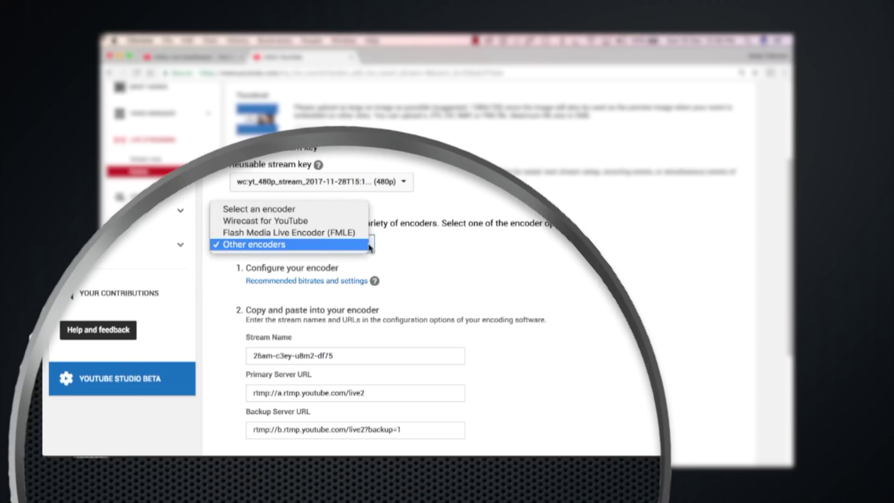
click(333, 247)
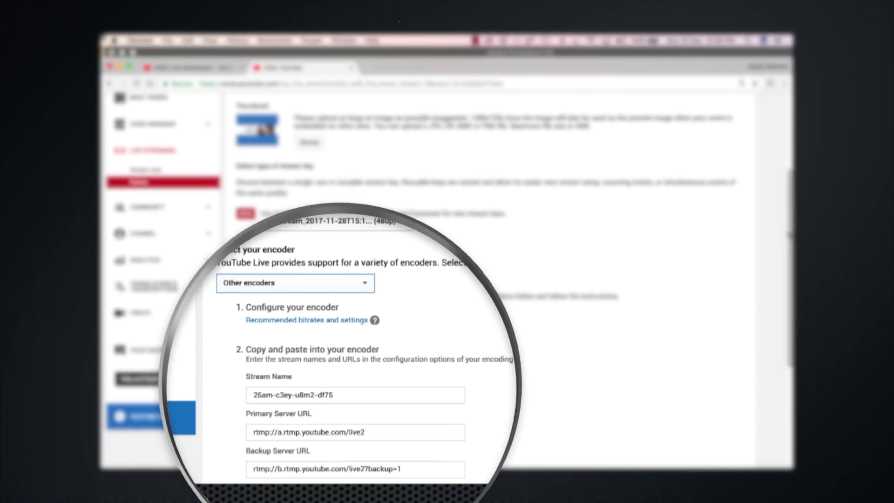
- Copy the Stream Name value from the event's encoder instructions
scroll(357, 288, down, 2)
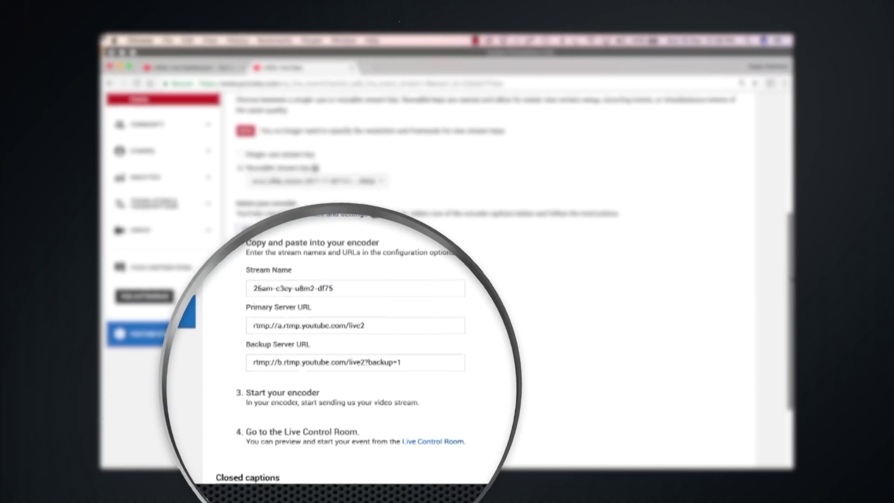
click(355, 286)
key(super+c)
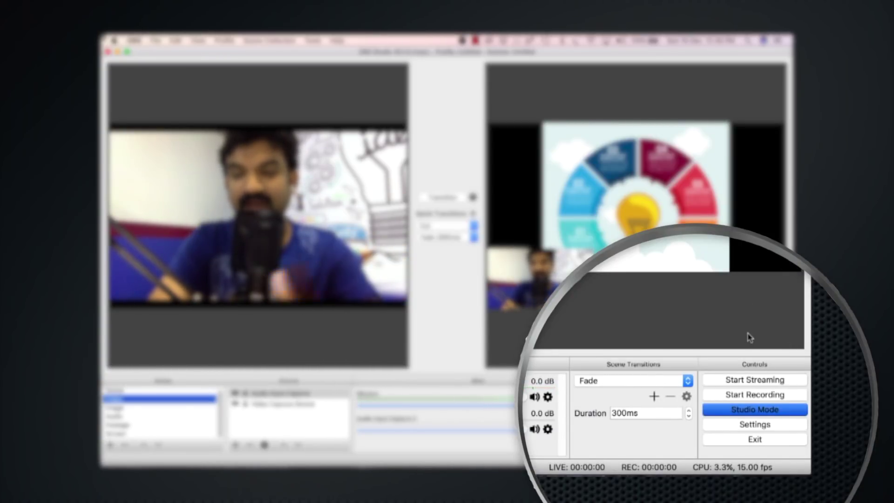
- Switch to OBS Studio, open its settings and check the encoder and bitrate of the streaming output
click(753, 429)
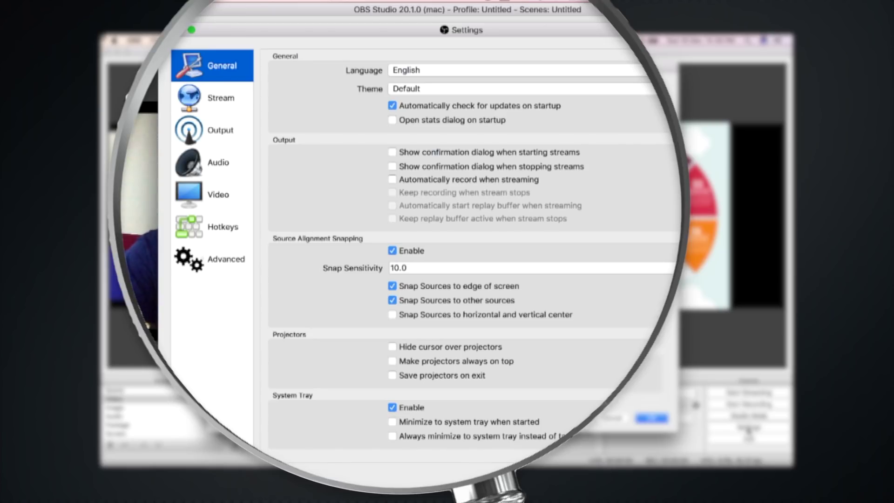
click(221, 136)
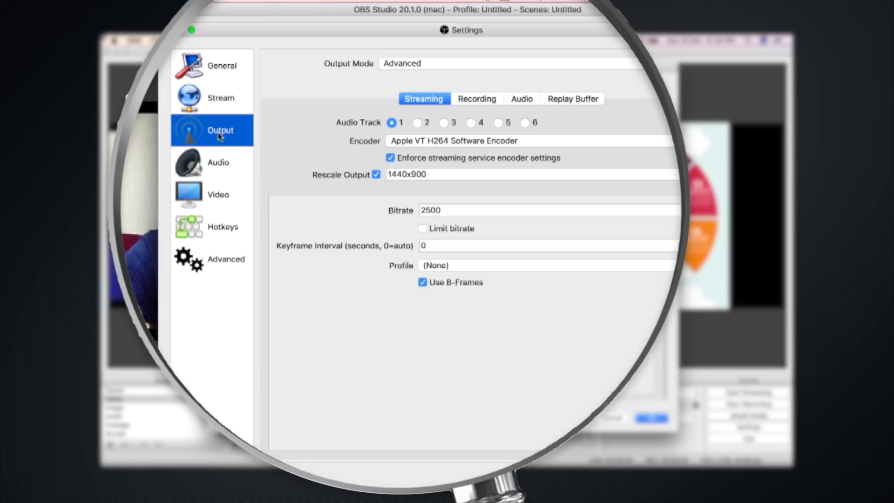
click(444, 142)
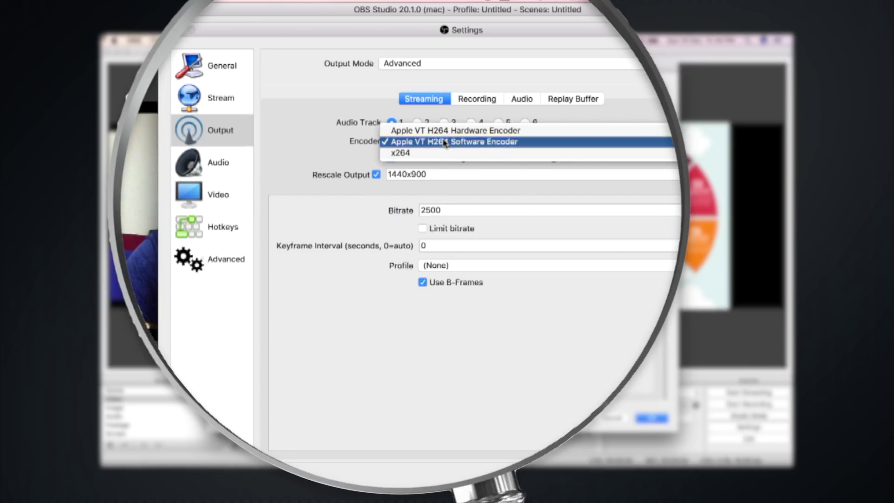
click(444, 142)
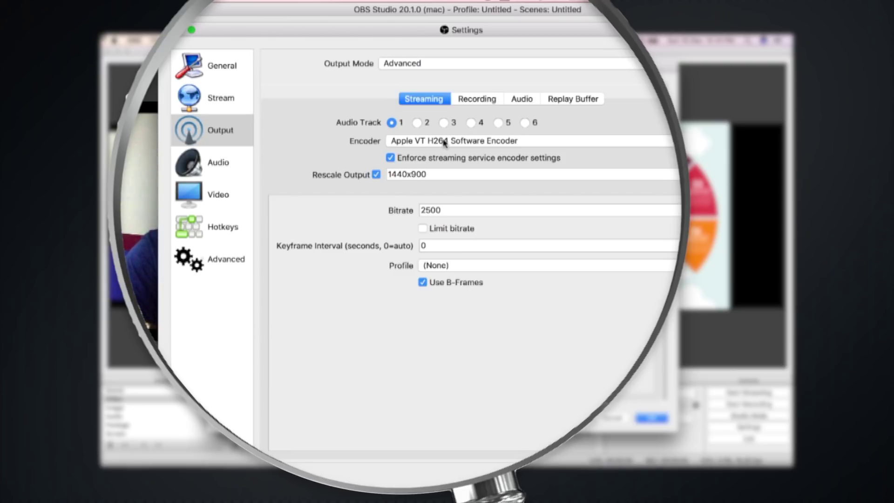
drag(455, 210, 419, 212)
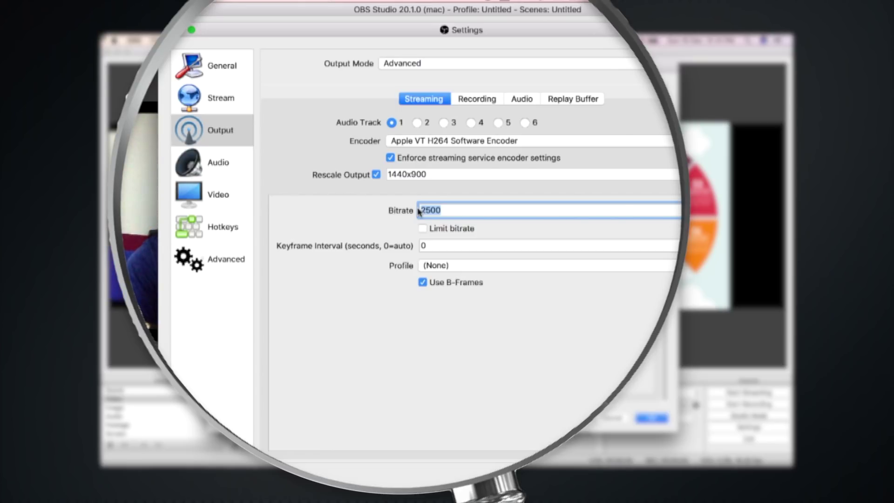
- In the Stream settings, use Streaming Services as the stream type and YouTube / YouTube Gaming as the service
click(221, 100)
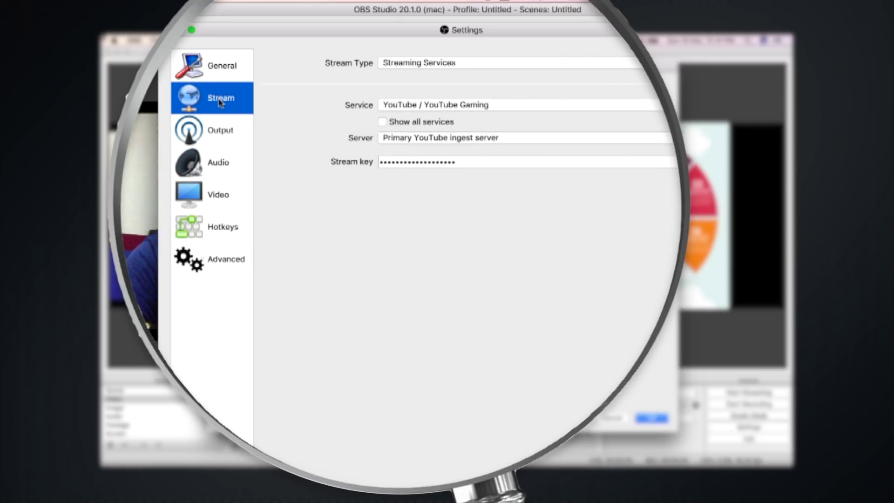
click(446, 66)
click(447, 65)
click(451, 105)
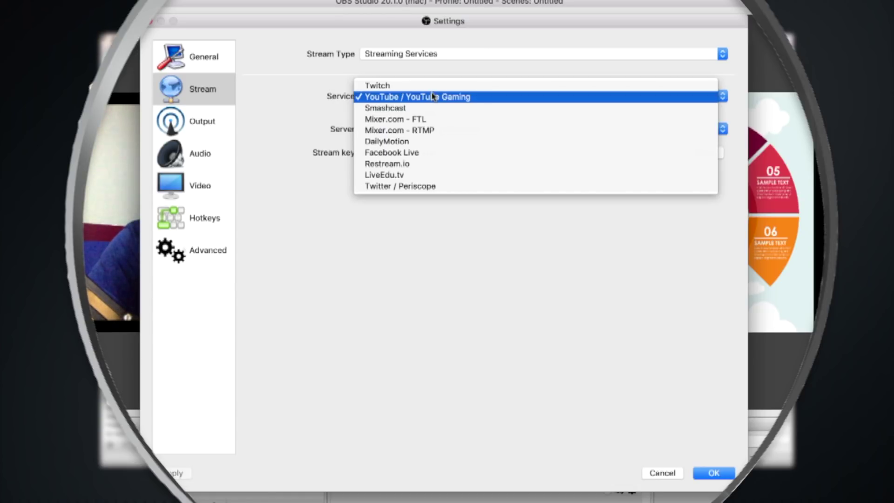
click(432, 97)
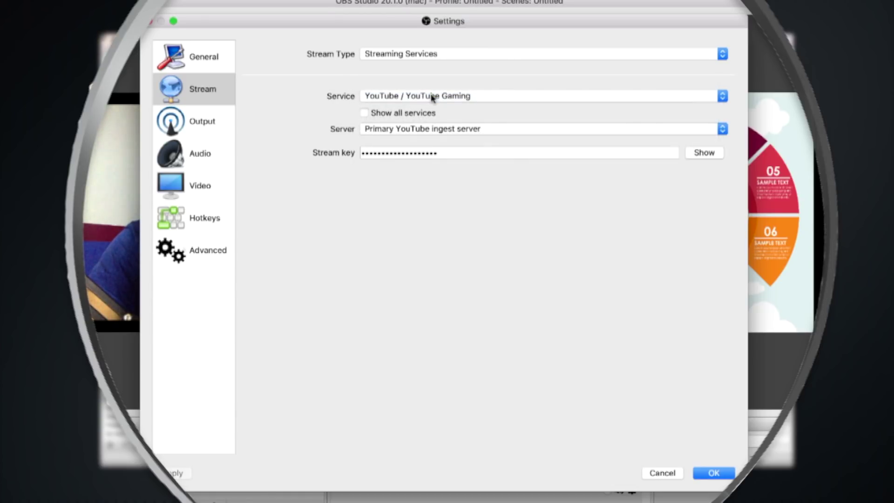
- Reveal the stream key, replace it with the copied YouTube stream key and save the settings
click(448, 155)
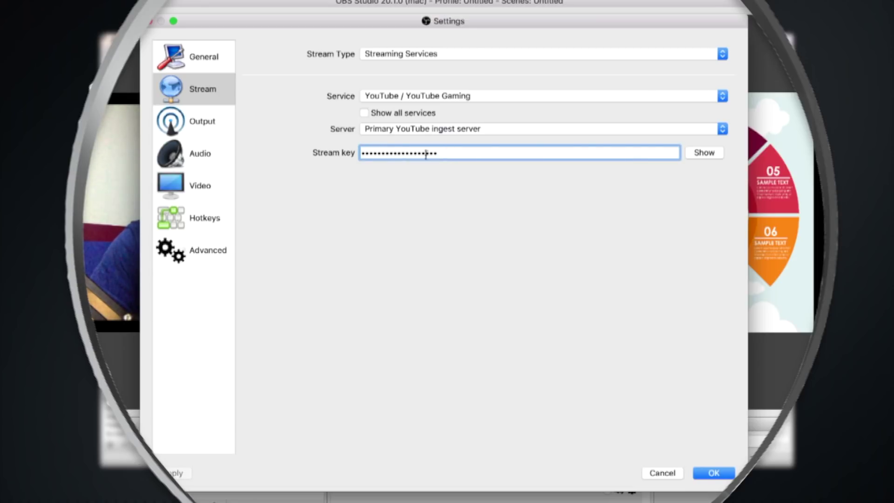
drag(436, 154, 352, 153)
click(704, 152)
drag(491, 154, 353, 158)
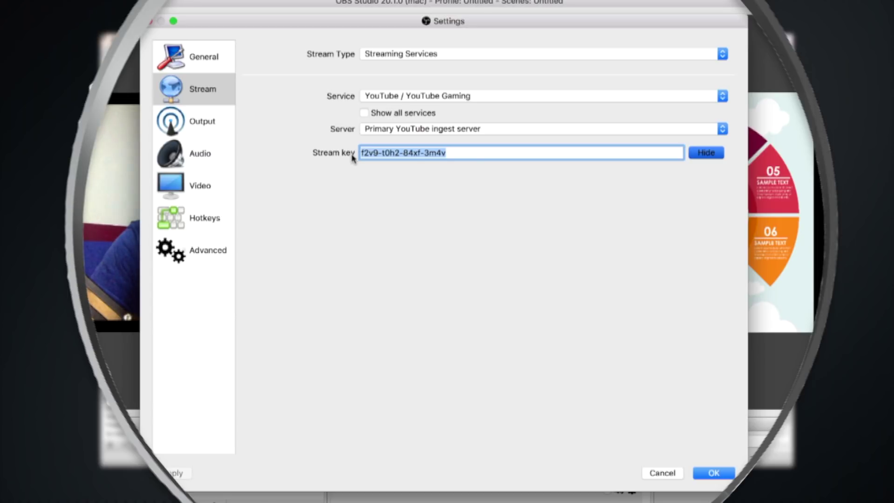
key(super+v)
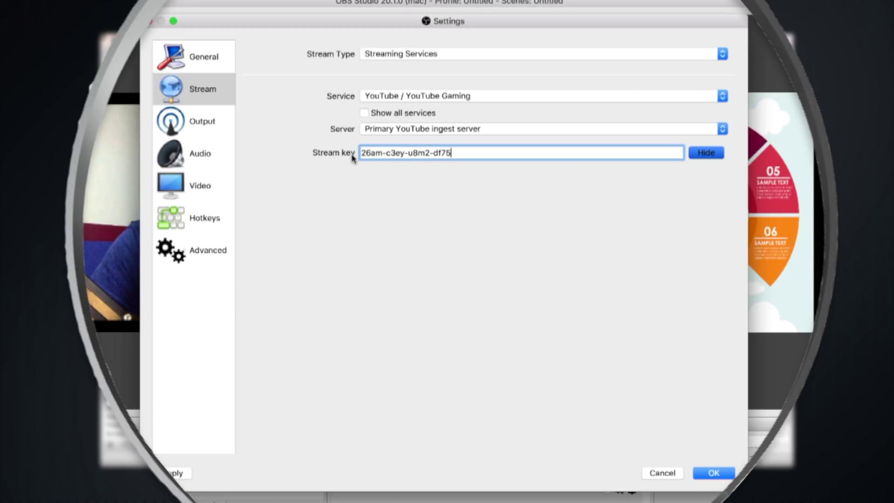
click(713, 473)
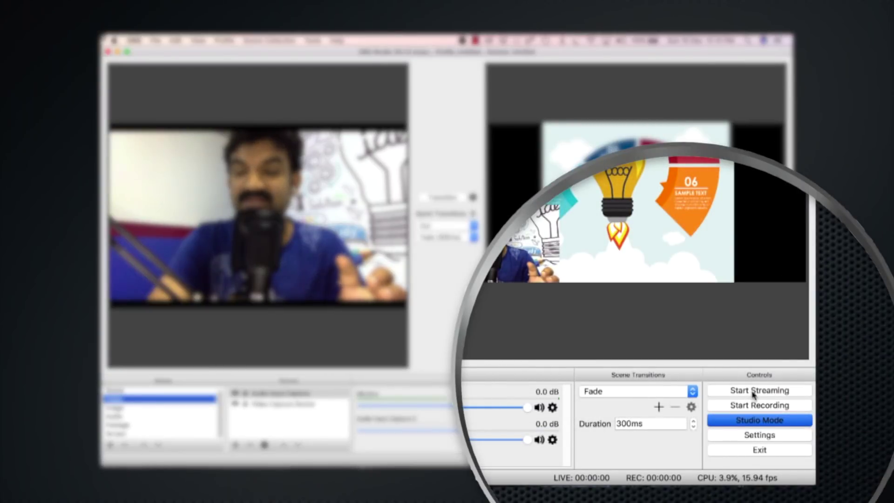
- Start streaming from OBS Studio, switch to Chrome and check the stream status in the YouTube event's control room
click(753, 392)
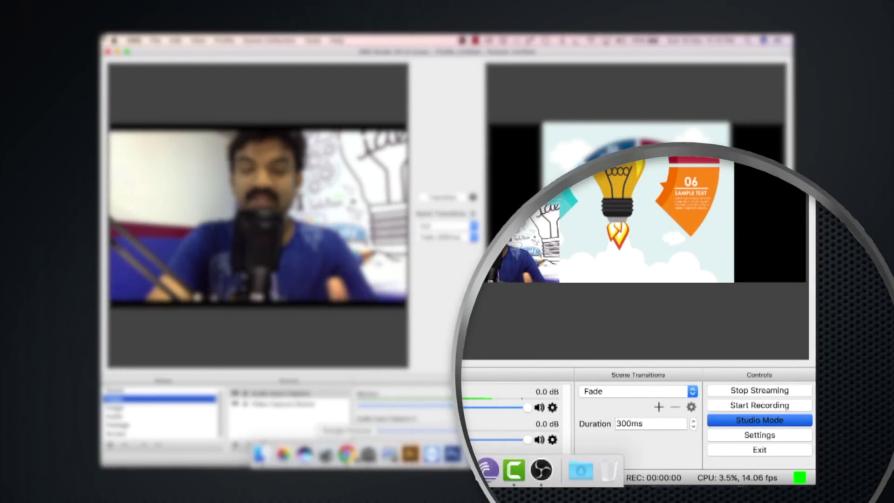
click(347, 454)
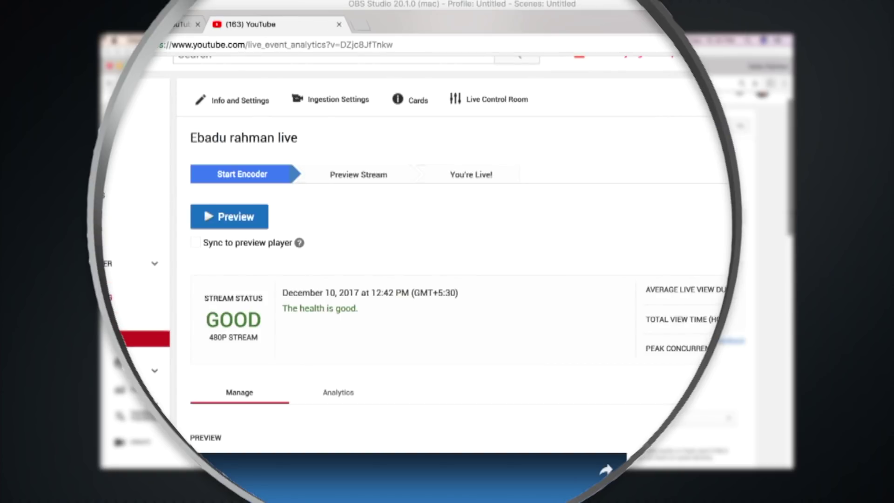
scroll(447, 270, down, 1)
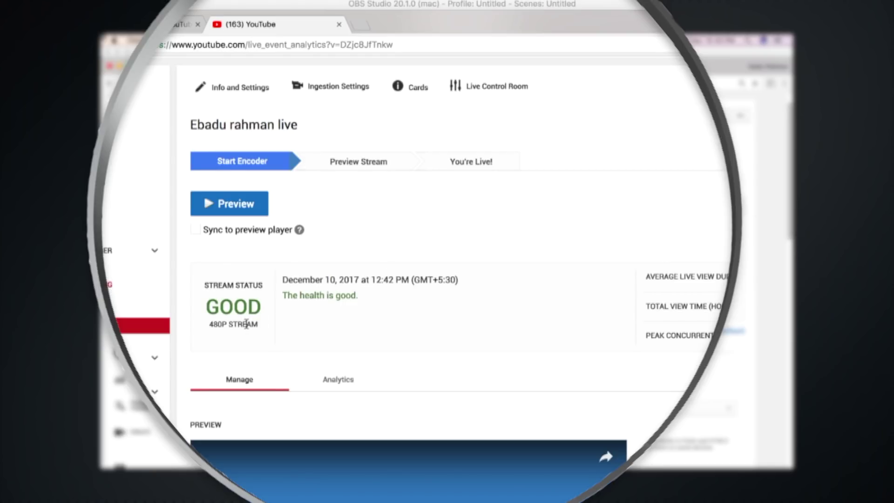
- Preview the event's stream in the YouTube control room and start streaming the event live
click(226, 213)
key(Return)
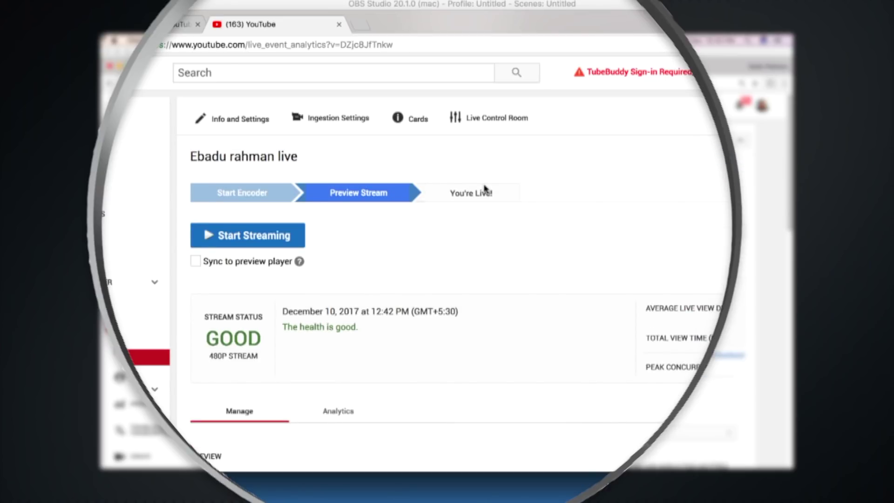
click(272, 247)
key(Return)
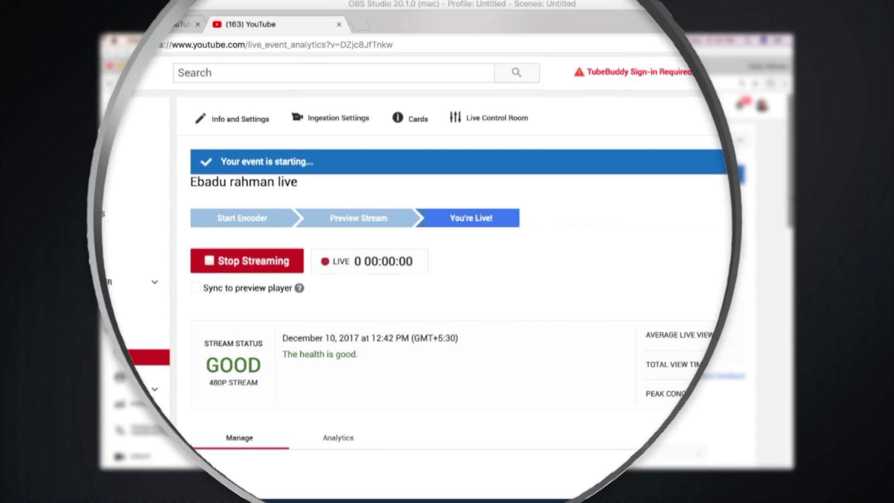
- Copy the video URL of the live event from its preview player and open it in a new browser tab
scroll(447, 279, down, 5)
right_click(489, 345)
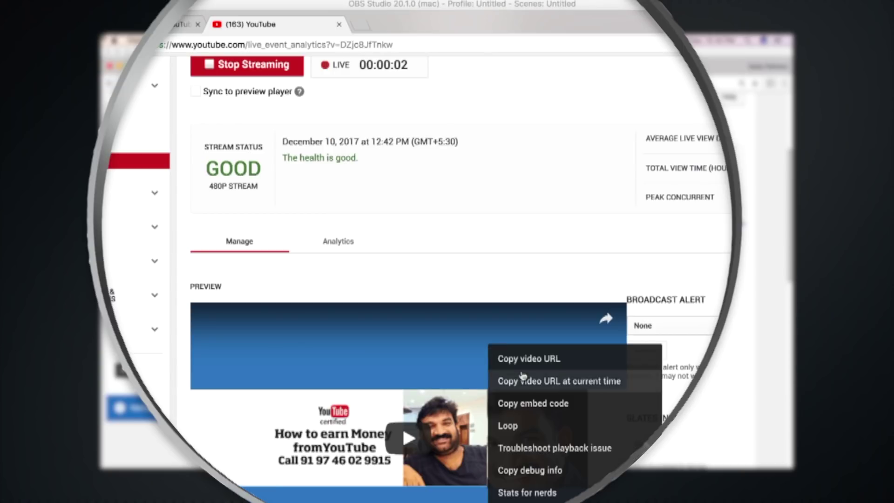
click(523, 364)
click(362, 27)
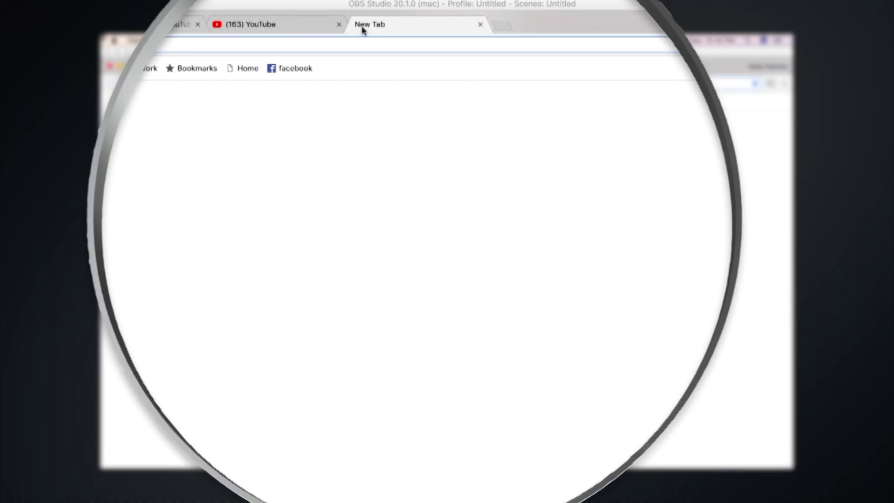
key(super+v)
key(Return)
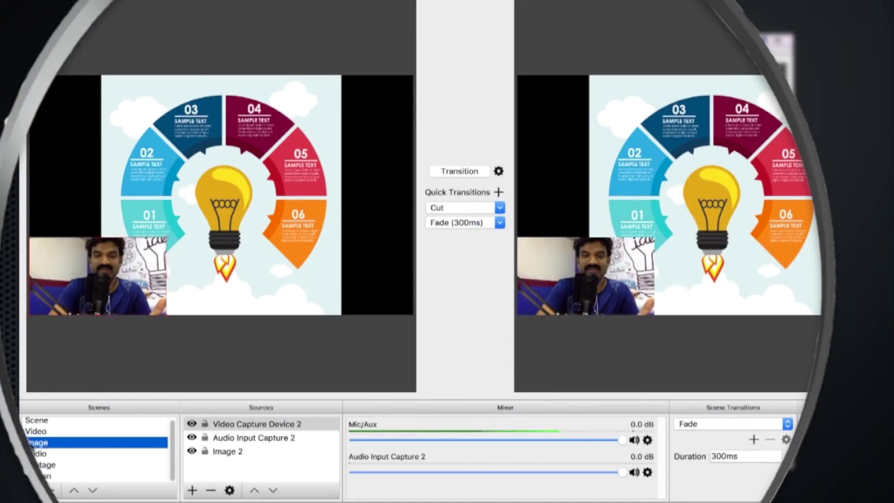
- In OBS Studio, transition the Video scene to the live output and check it on the YouTube watch page in Chrome
click(41, 433)
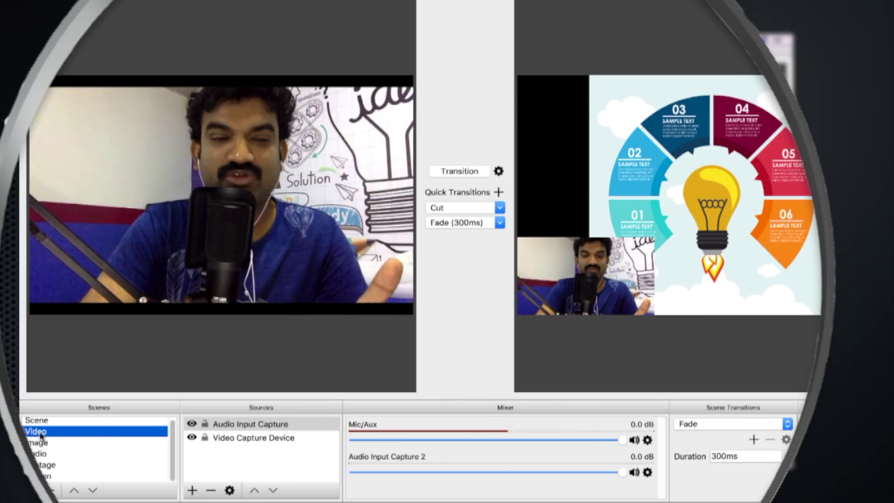
click(451, 171)
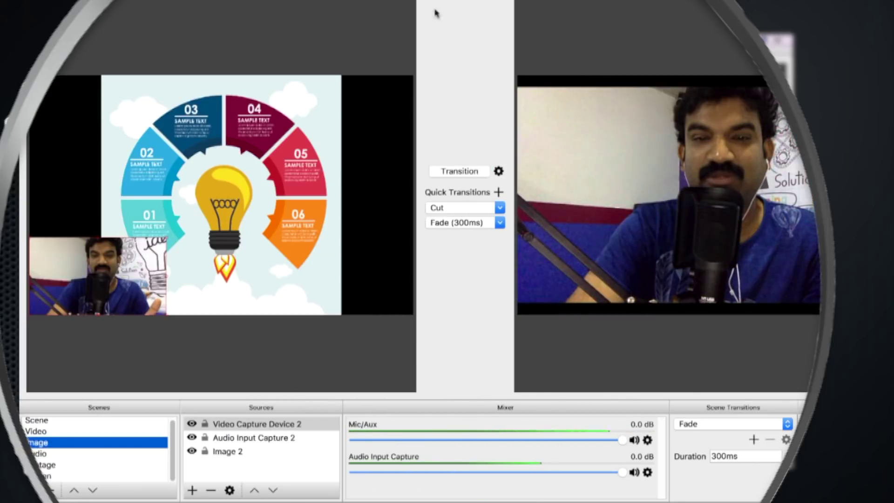
key(super+Tab)
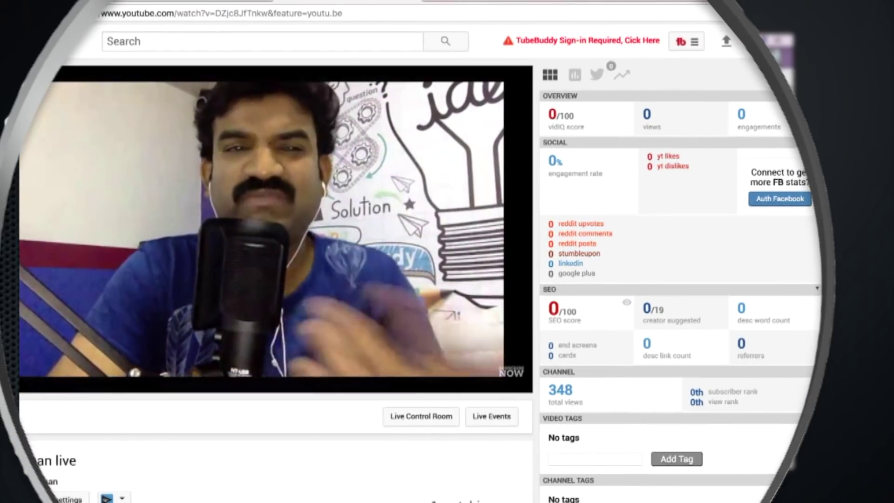
key(super+Tab)
drag(717, 19, 257, 0)
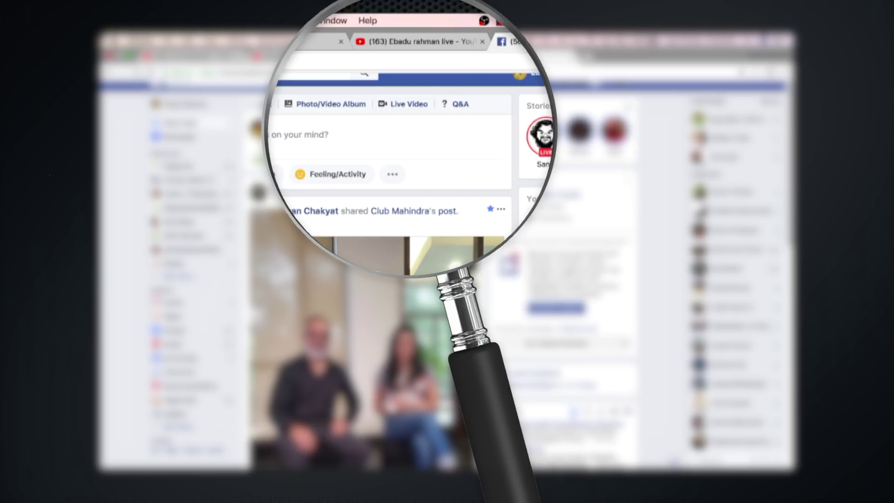
- Create a Facebook live video with a different camera source and display its server URL and stream key for streaming software
click(405, 110)
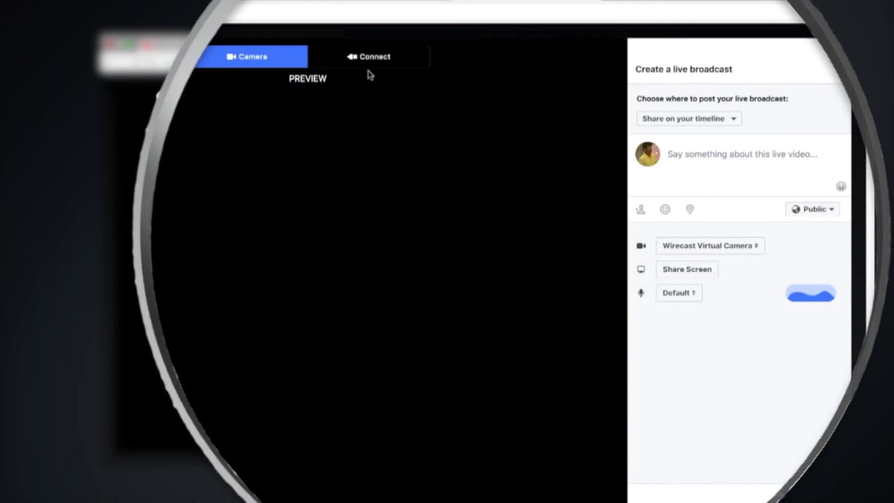
click(712, 246)
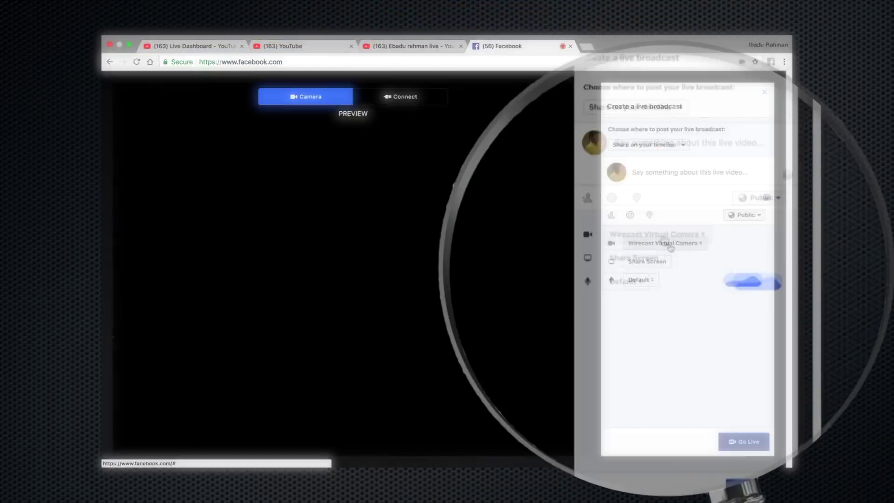
click(655, 252)
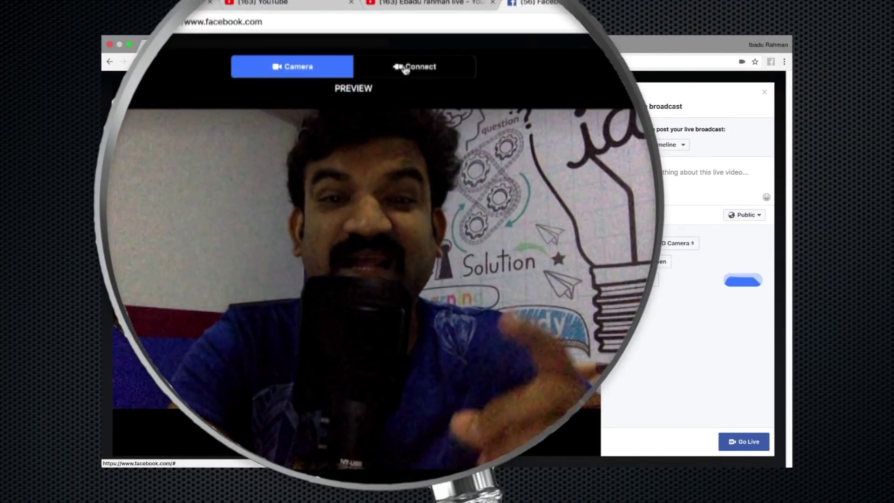
click(405, 68)
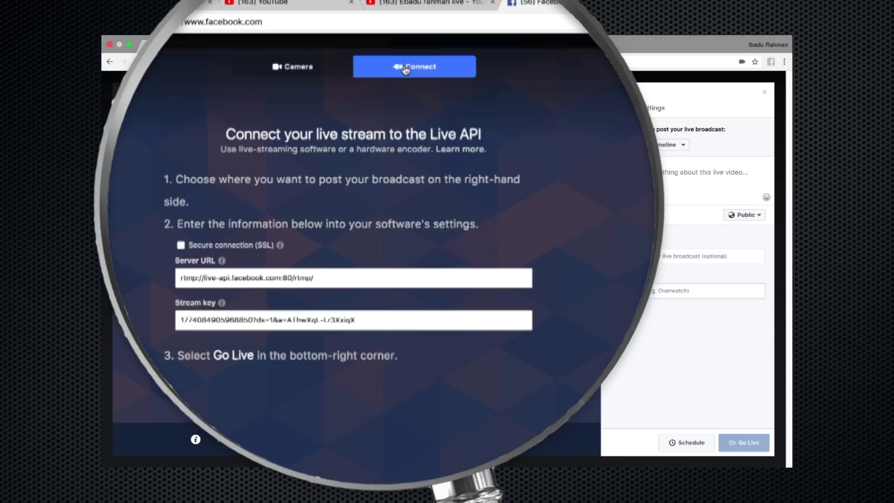